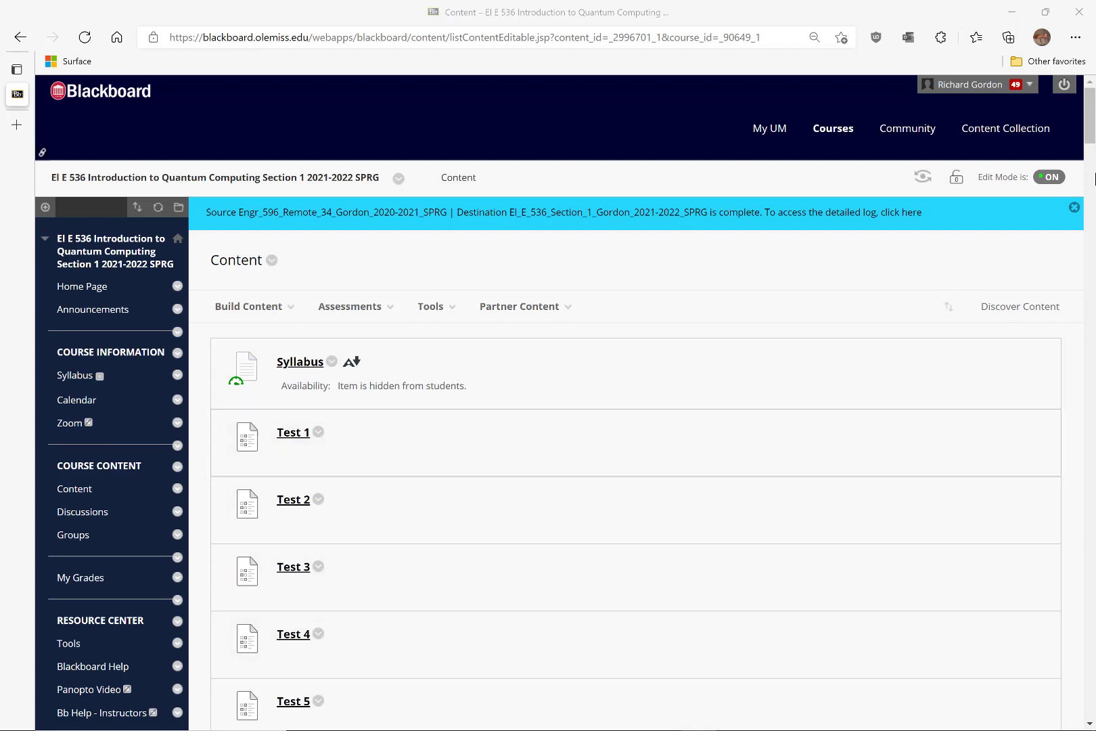
Step: Open Test 9 from the course content list for editing its questions
drag(1091, 117, 1085, 184)
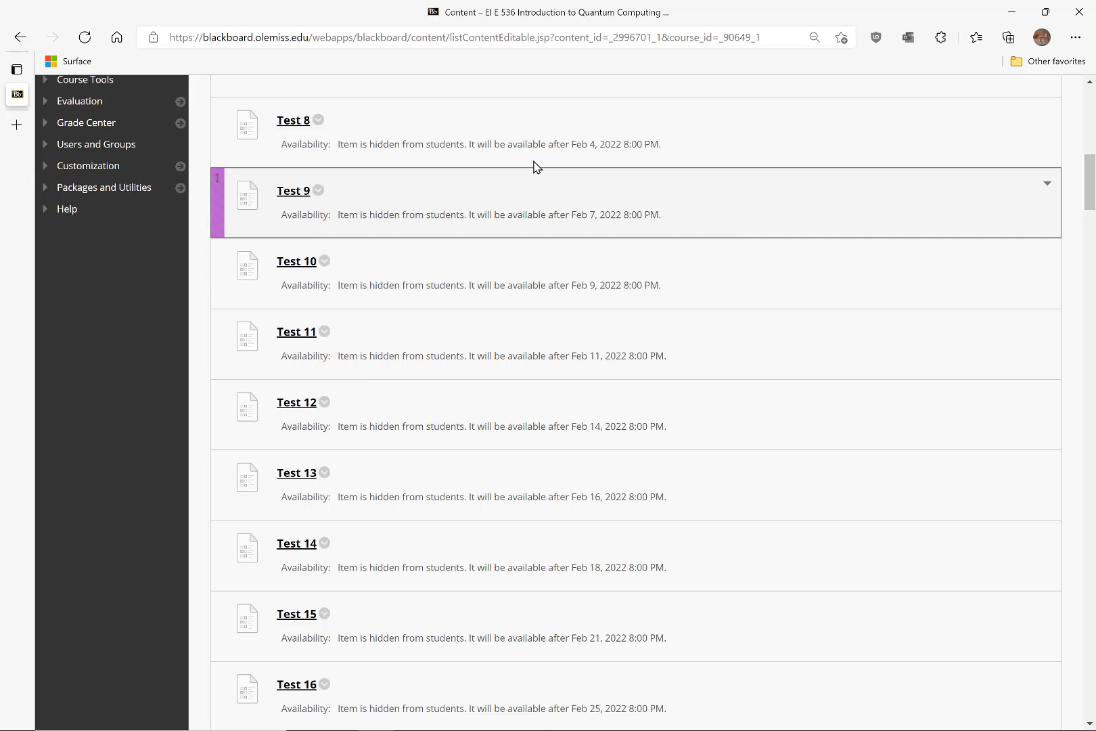
click(318, 191)
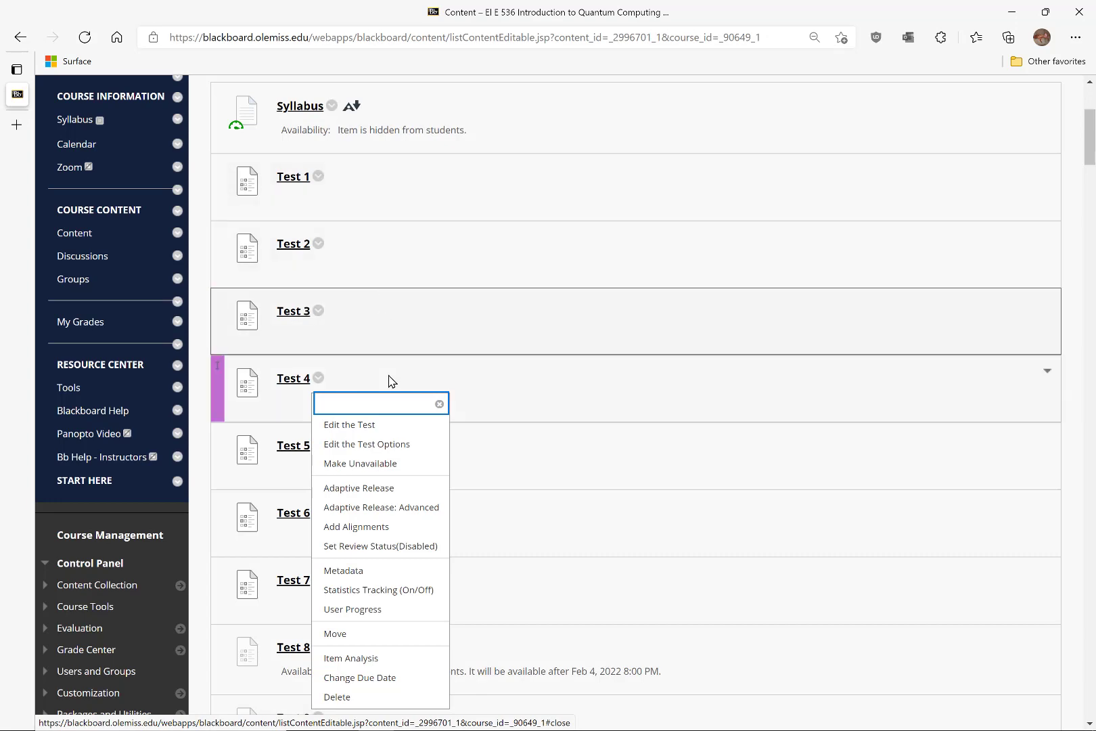
click(369, 425)
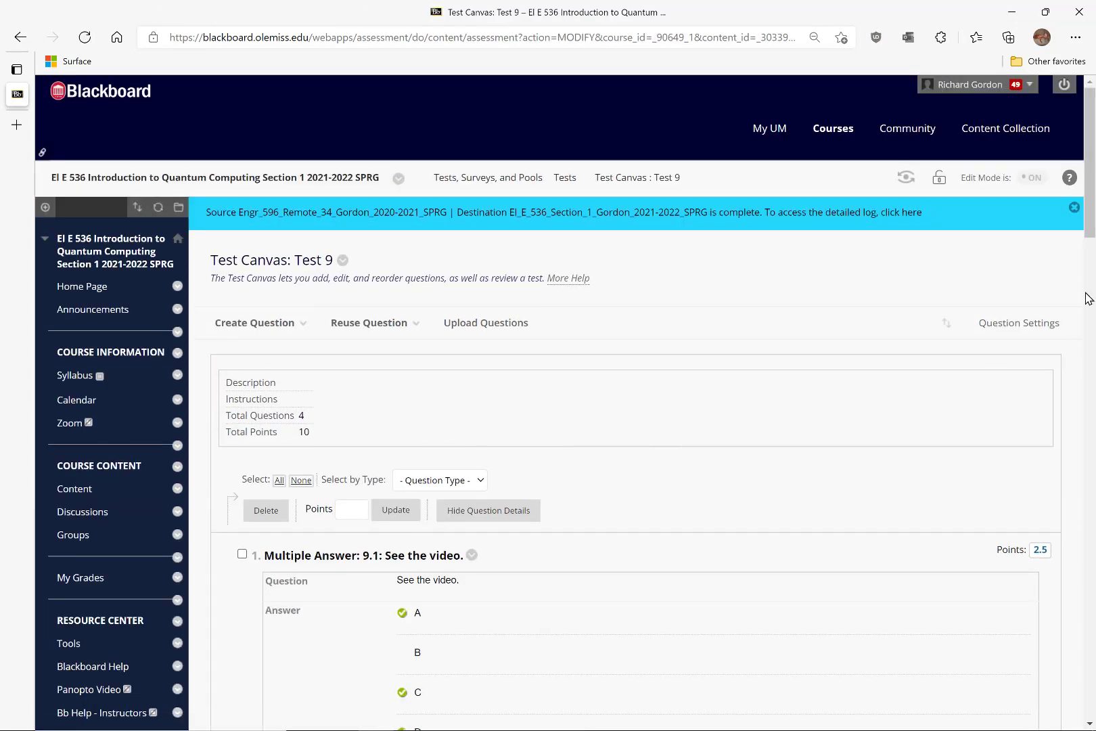
Step: Review the questions of Test 9 and the answers marked correct for each one
drag(1090, 178, 1085, 241)
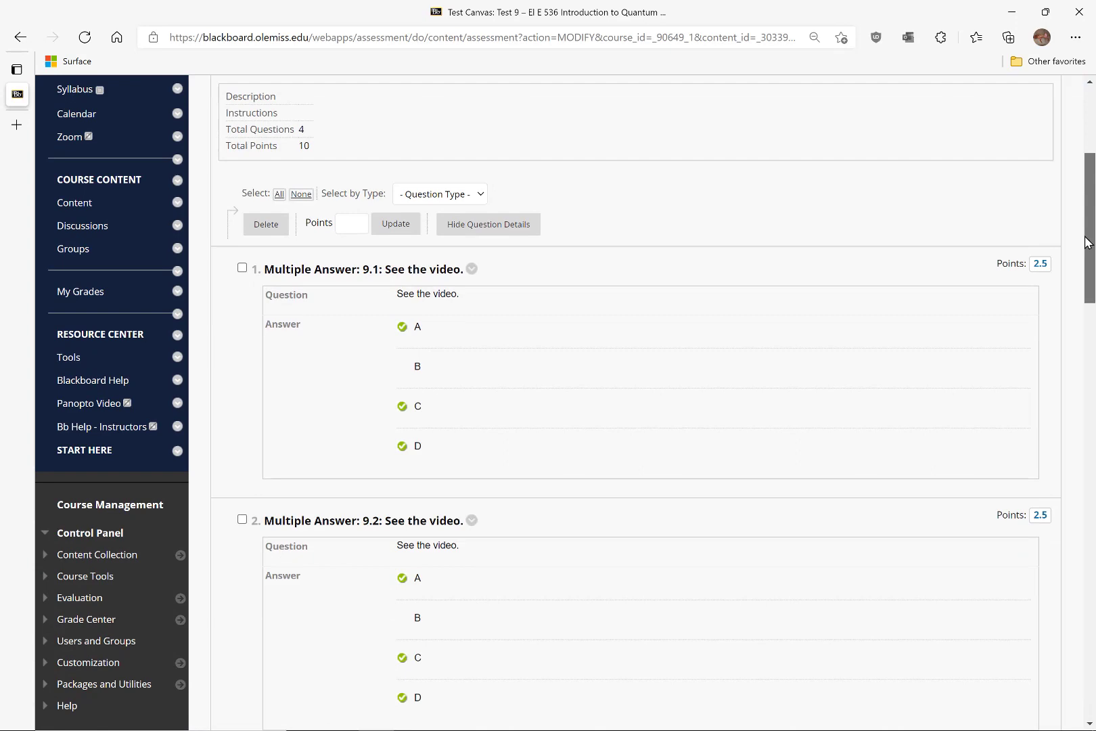
drag(1086, 242, 1083, 274)
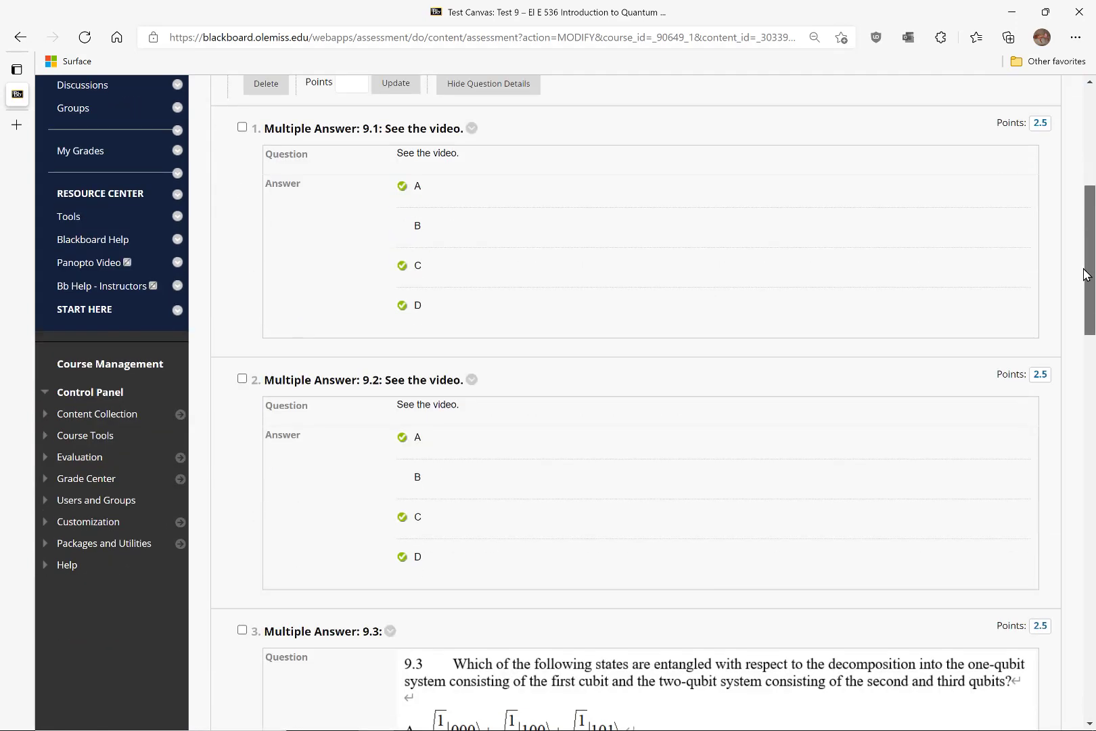
drag(1083, 274, 1060, 661)
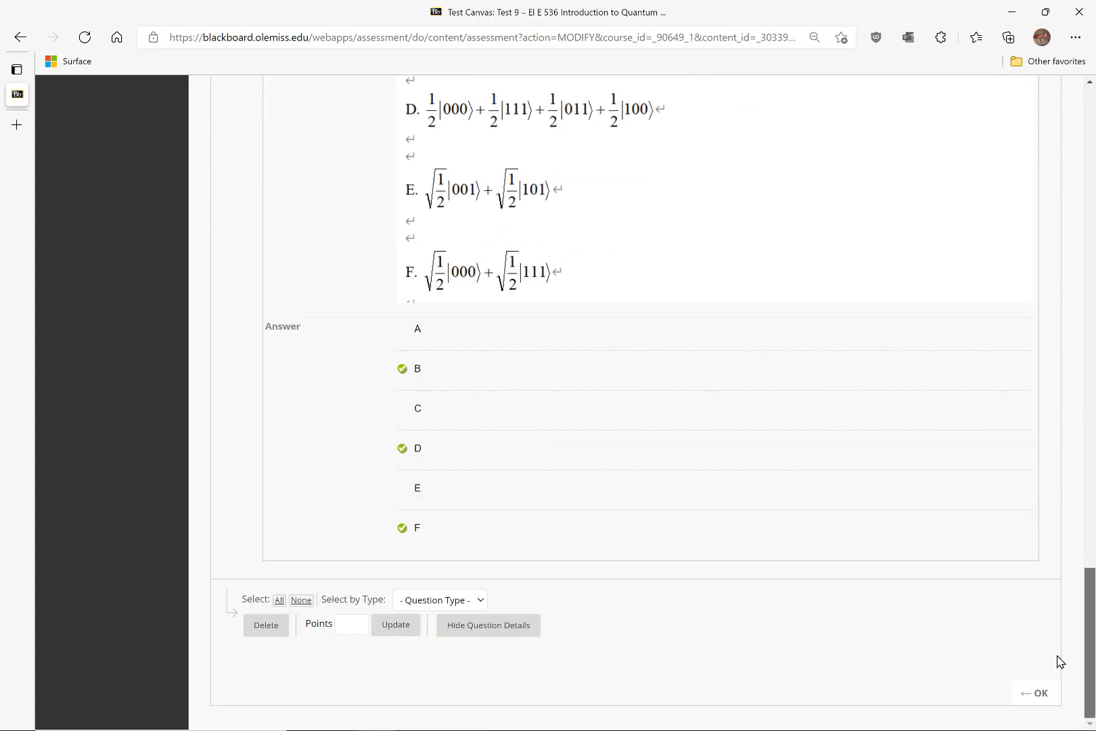
drag(1060, 661, 1059, 661)
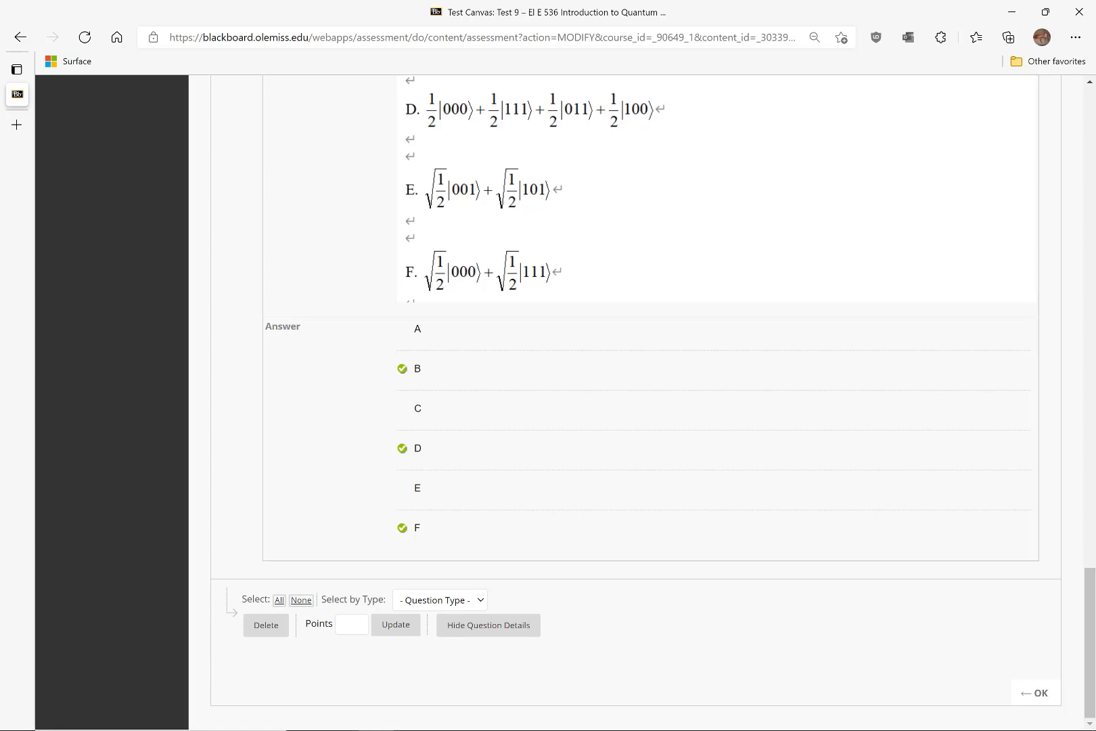
drag(1092, 624, 1085, 227)
scroll(1084, 332, up, 1)
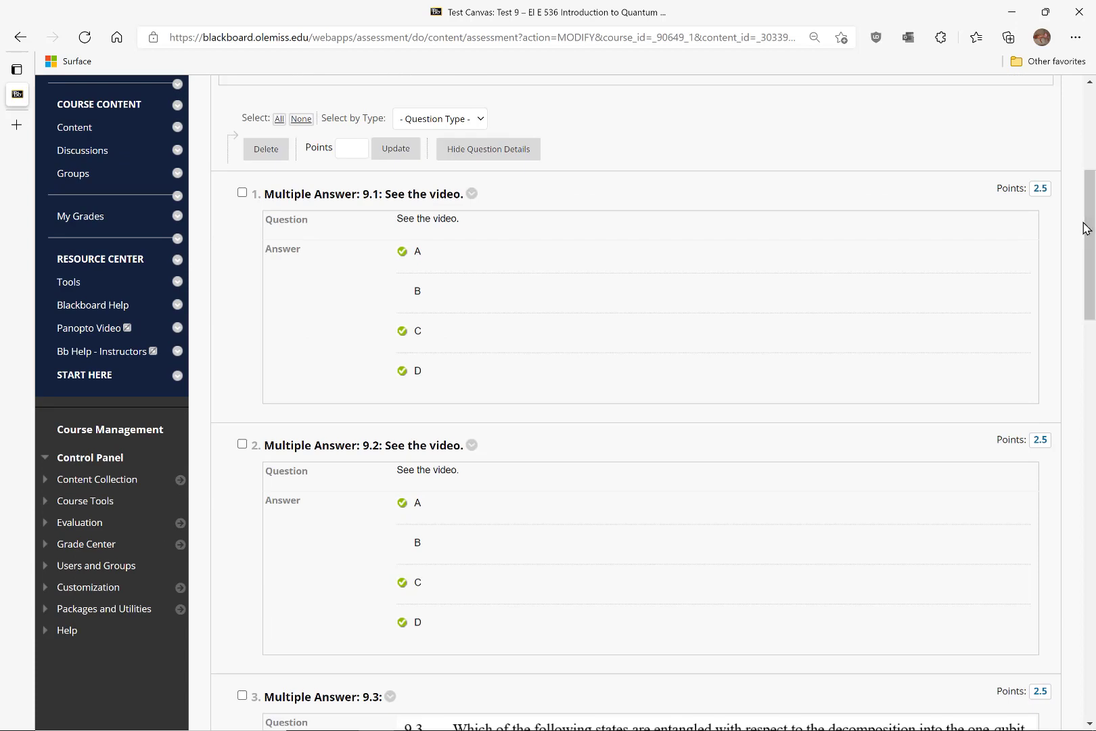
Step: Open question 9.1 for editing and allow negative scores for incorrect answers
click(471, 195)
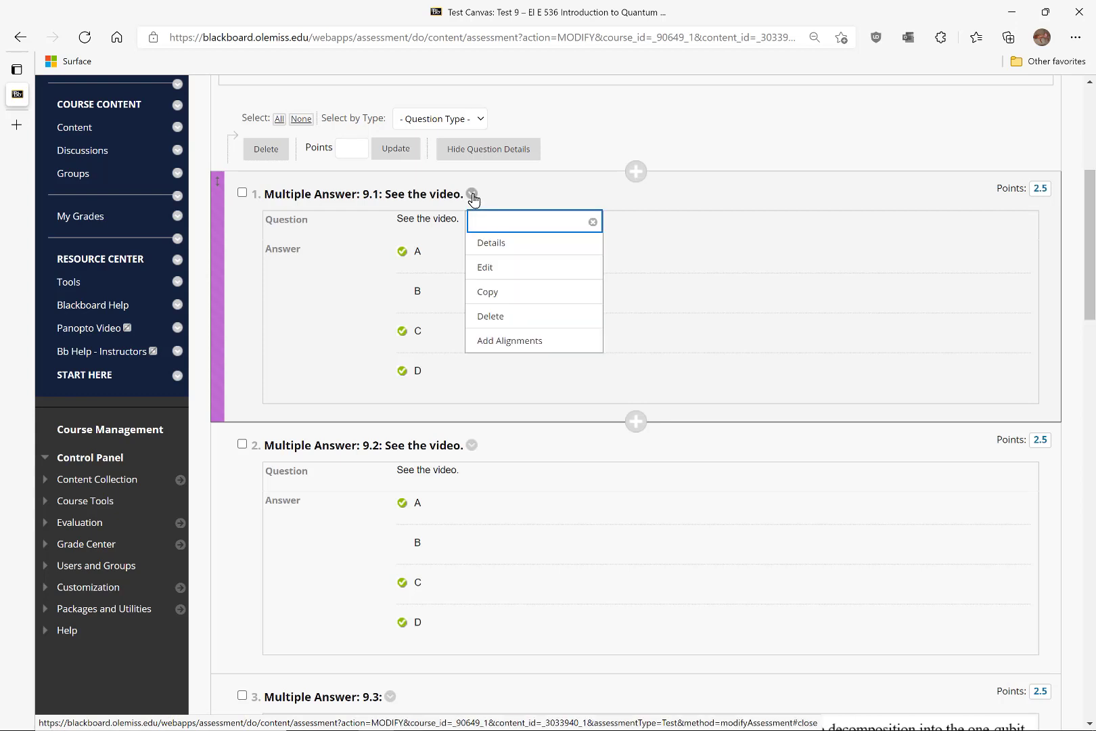
click(485, 268)
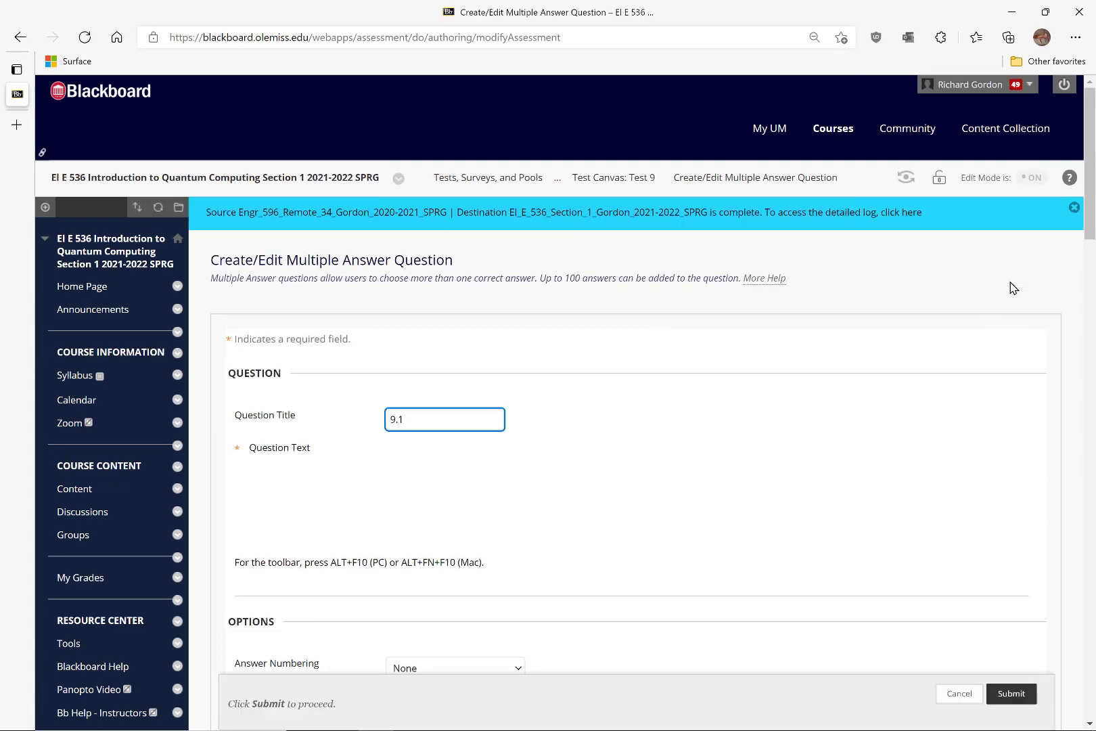
drag(1090, 197, 1094, 263)
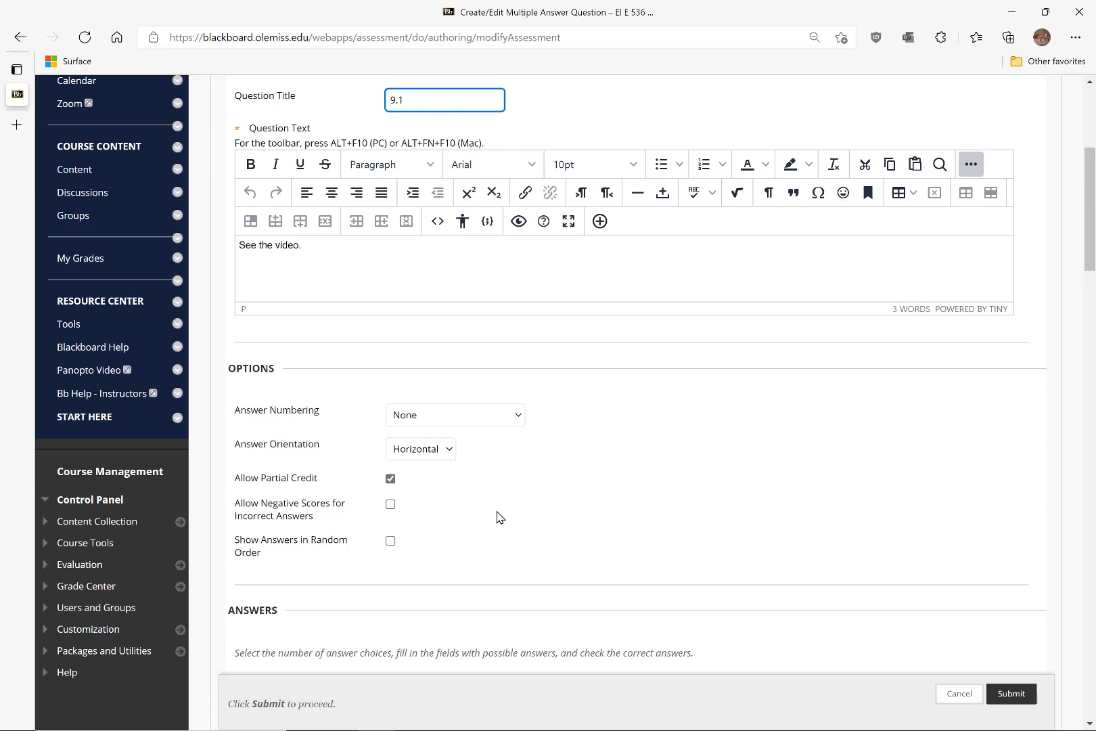
click(391, 505)
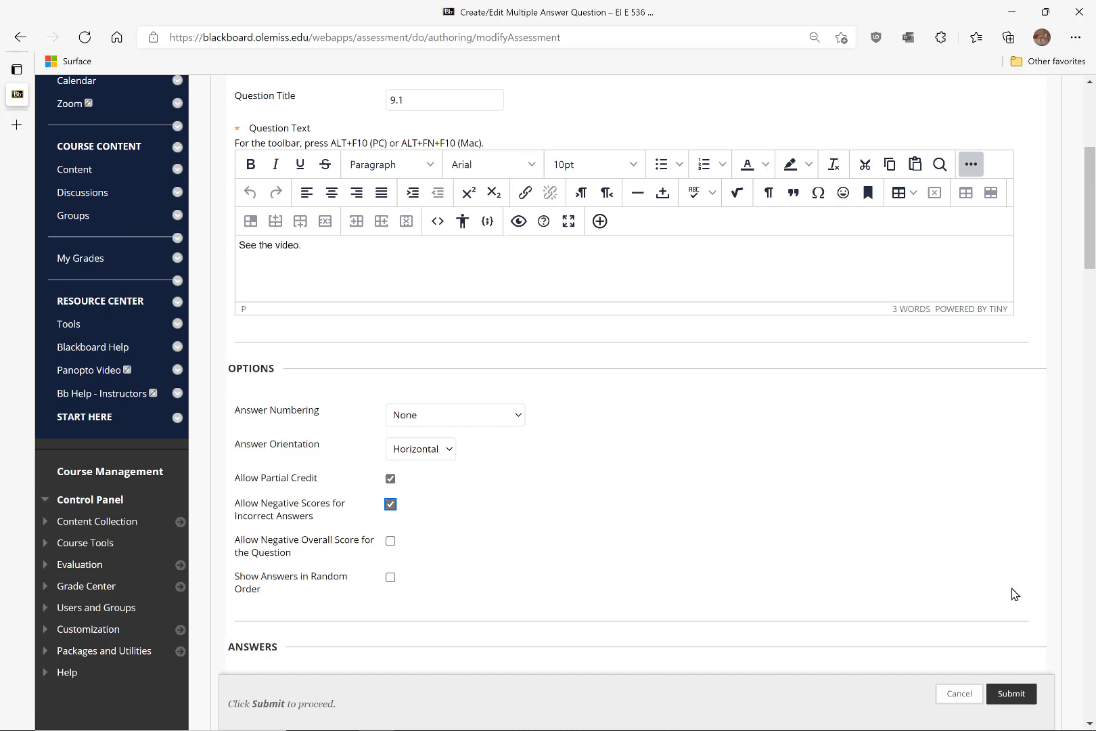
Step: Set the partial credit of incorrect answer B in question 9.1 to -33.33333 percent
scroll(1091, 722, down, 5)
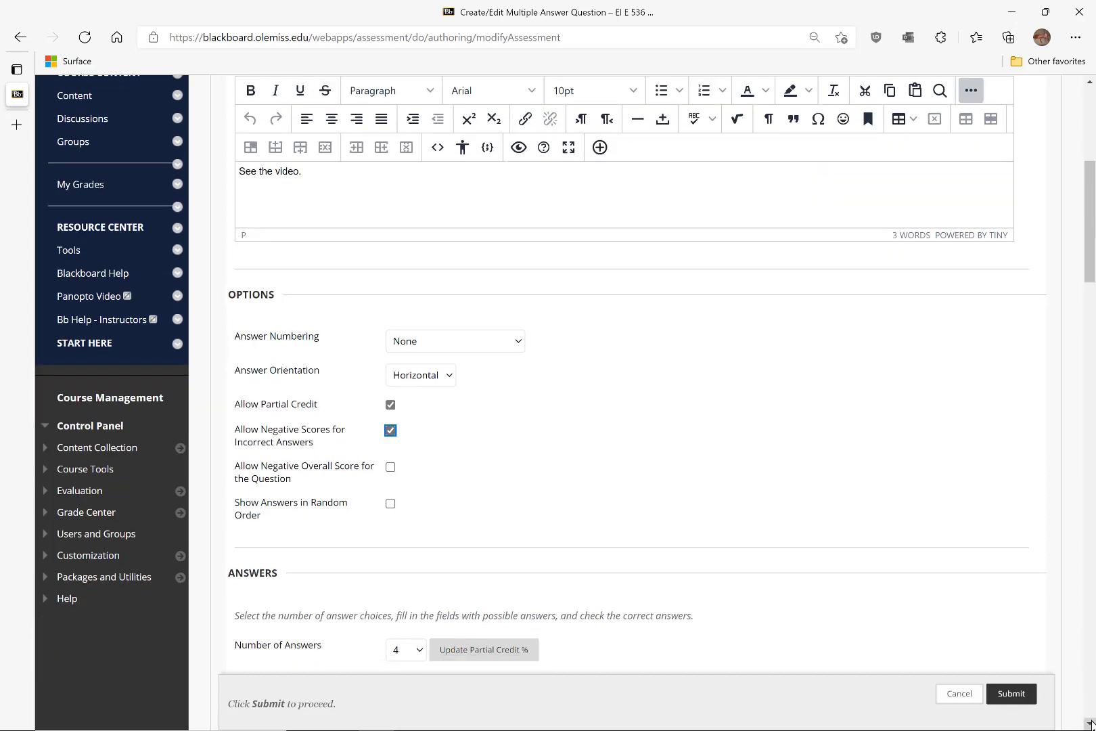
scroll(1091, 723, down, 3)
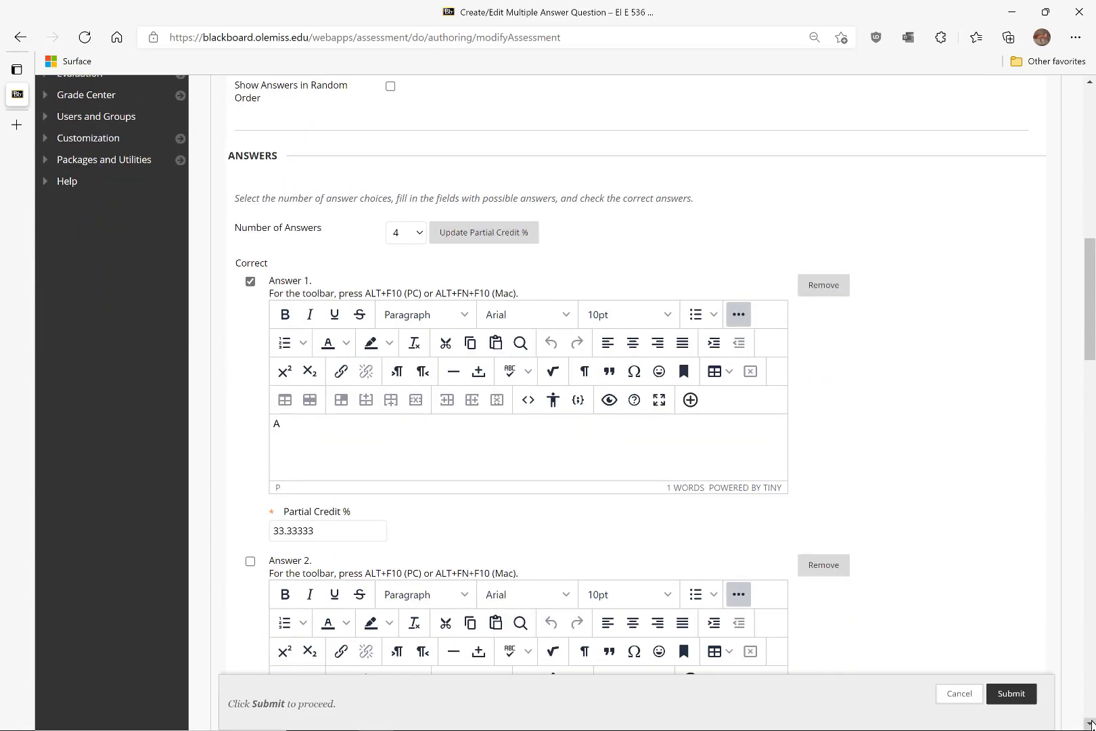
scroll(1091, 722, down, 2)
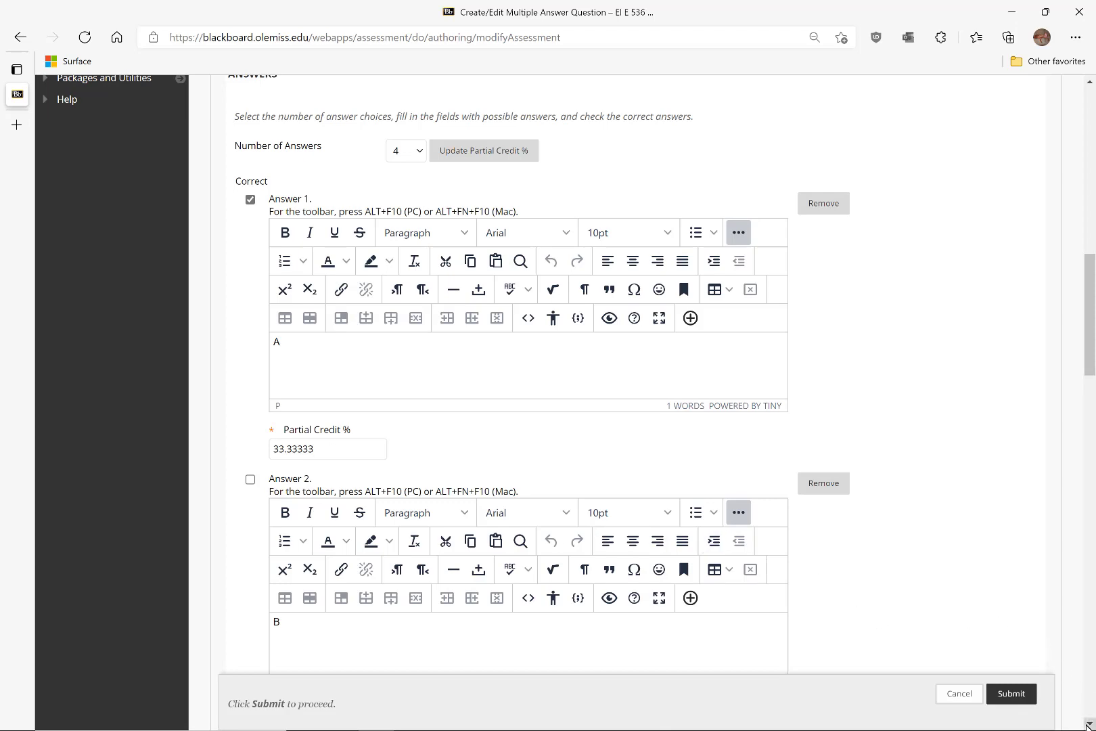
scroll(1090, 723, down, 6)
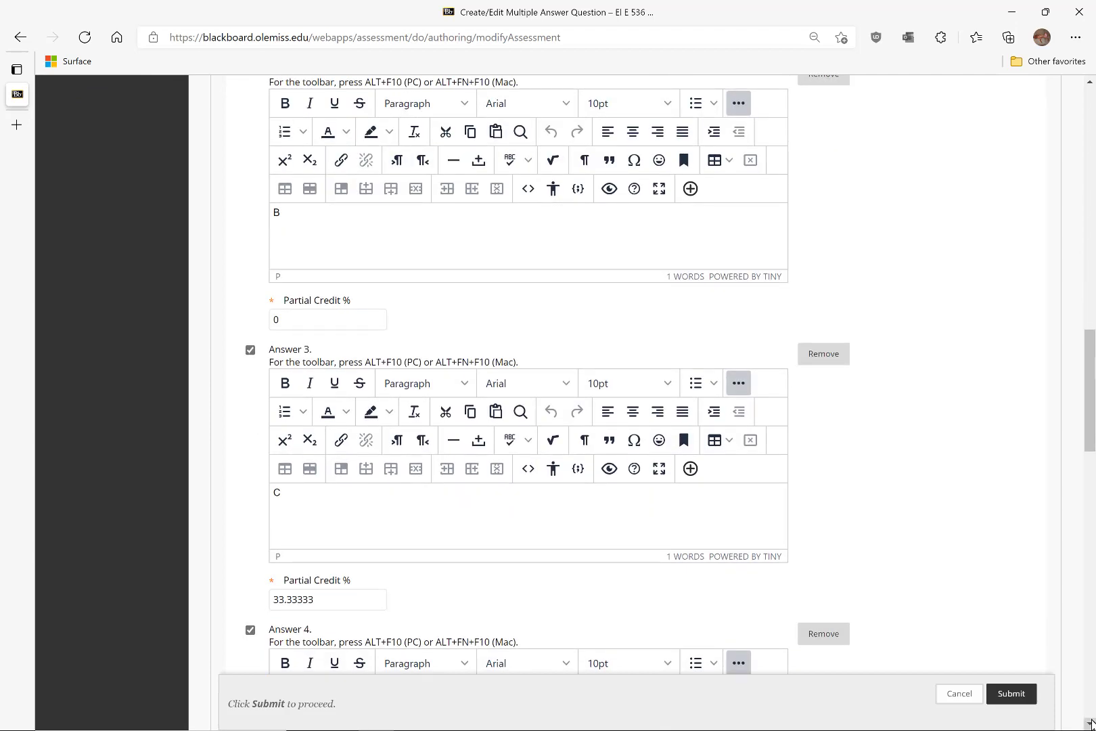
scroll(1091, 723, down, 1)
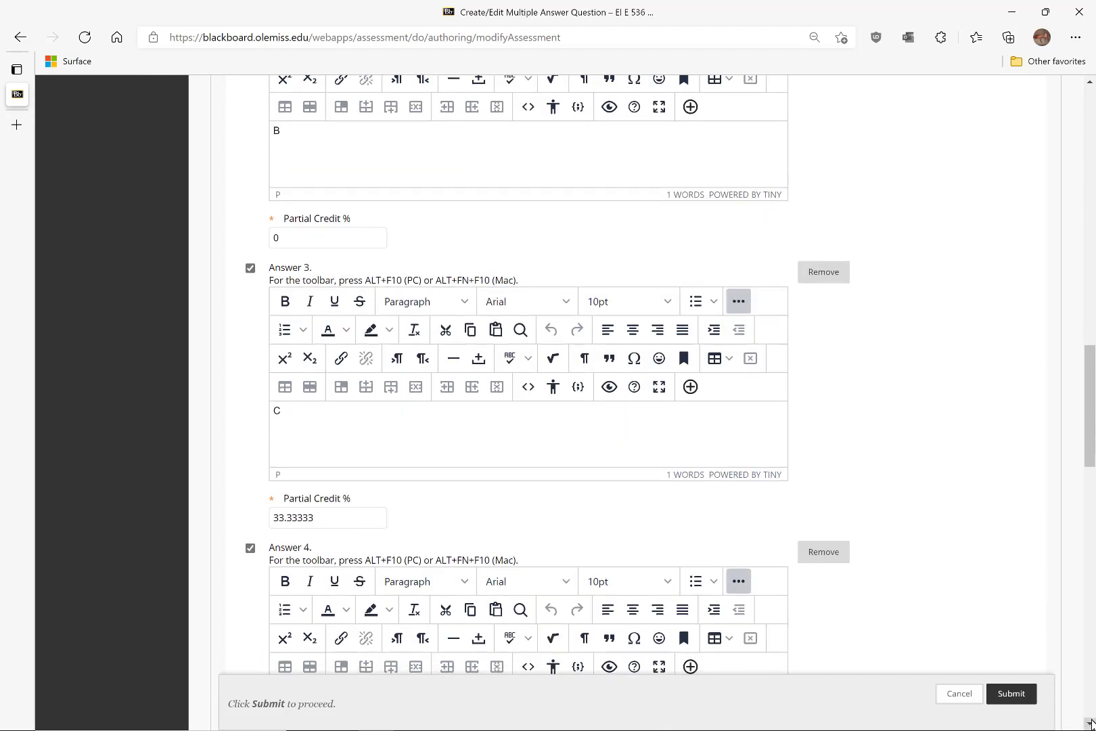
scroll(1091, 723, down, 5)
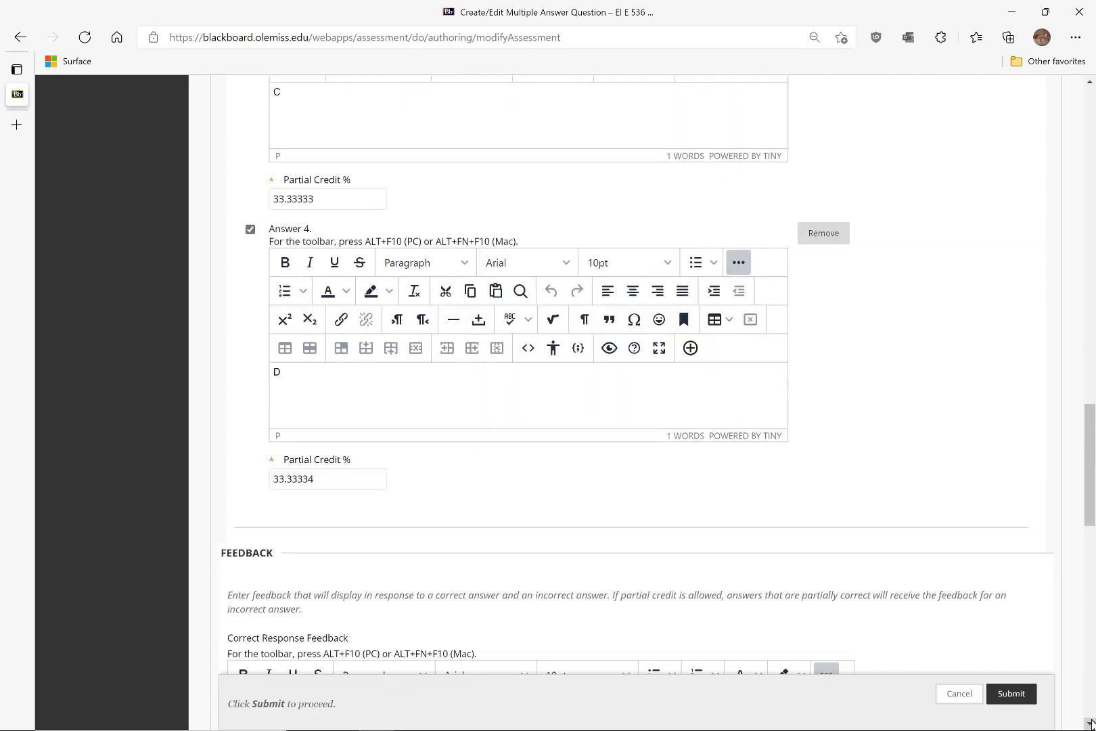
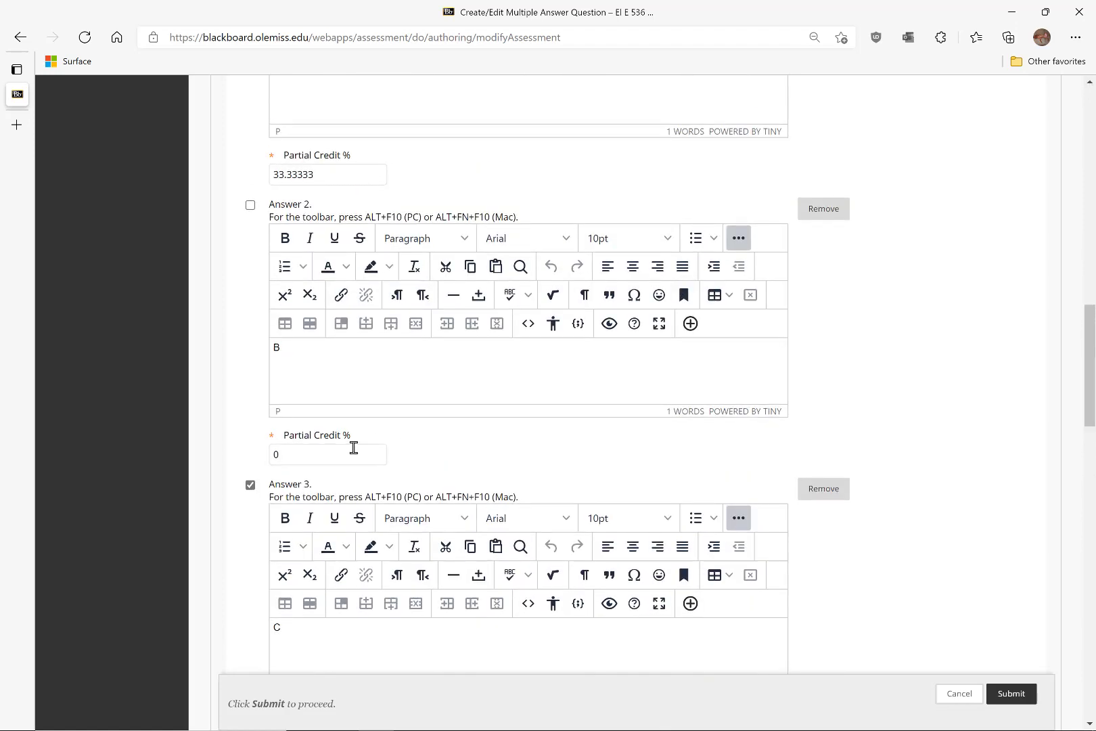
click(340, 454)
key(BackSpace)
text(-33.33333)
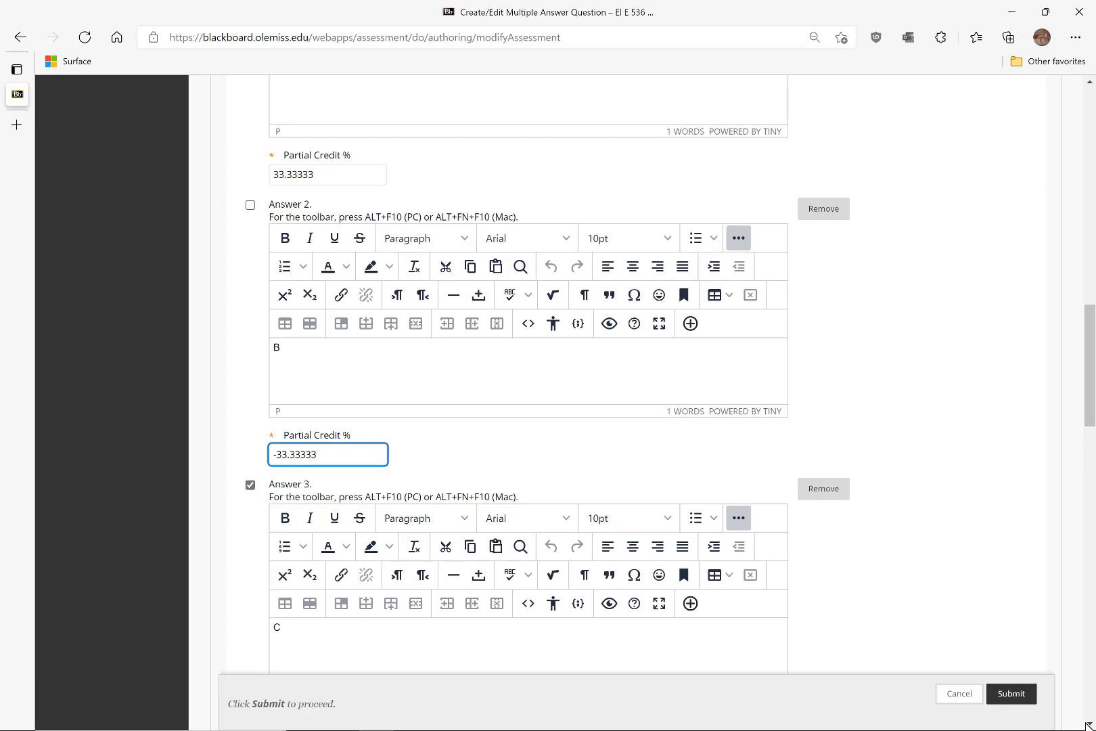
Step: Check the partial credit of the other answers in question 9.1 and submit the edited question
scroll(1089, 724, down, 4)
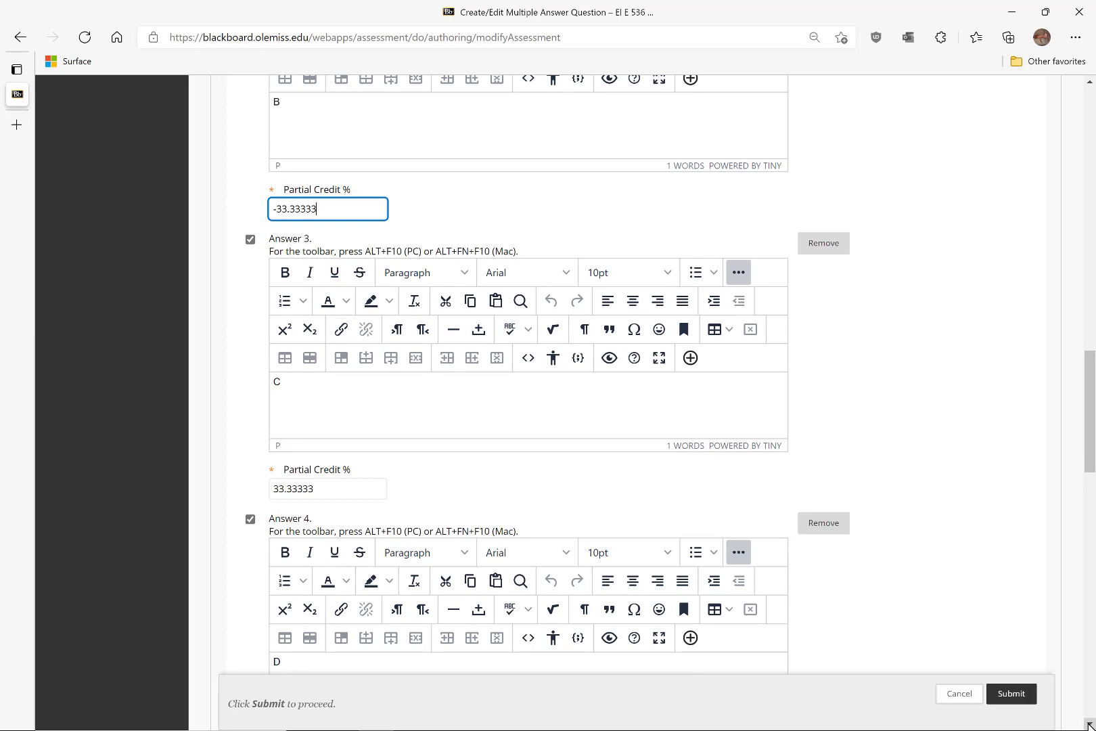
scroll(1089, 724, down, 3)
scroll(1089, 724, down, 2)
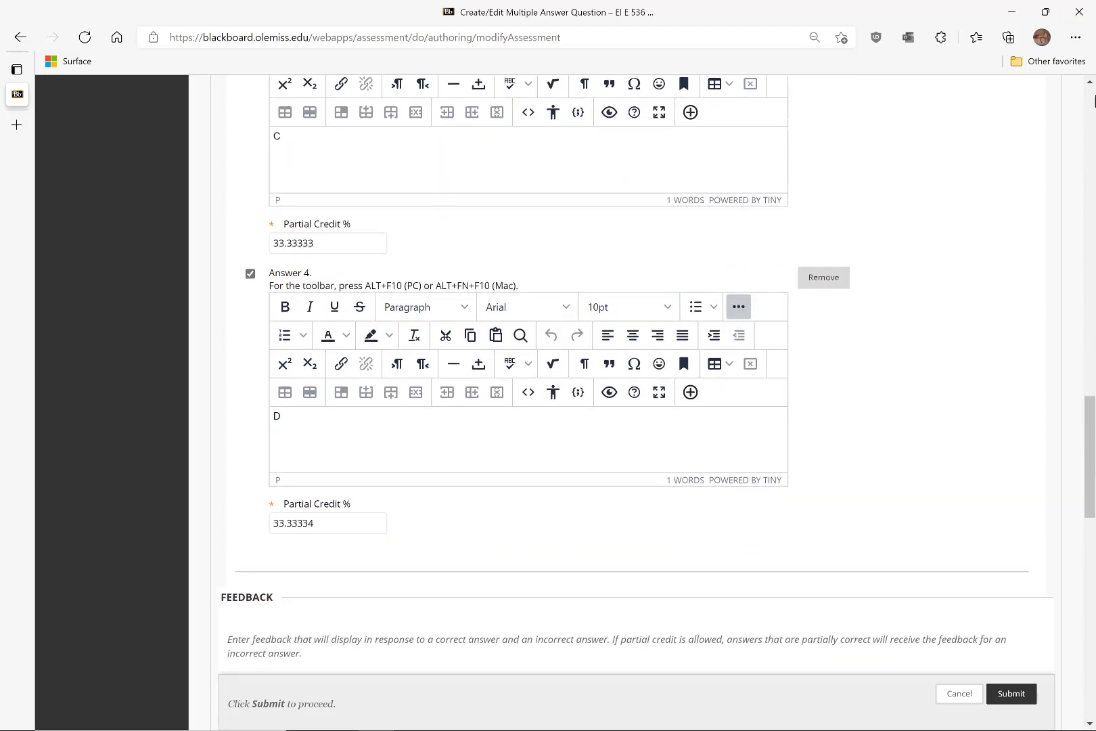
scroll(1089, 82, up, 5)
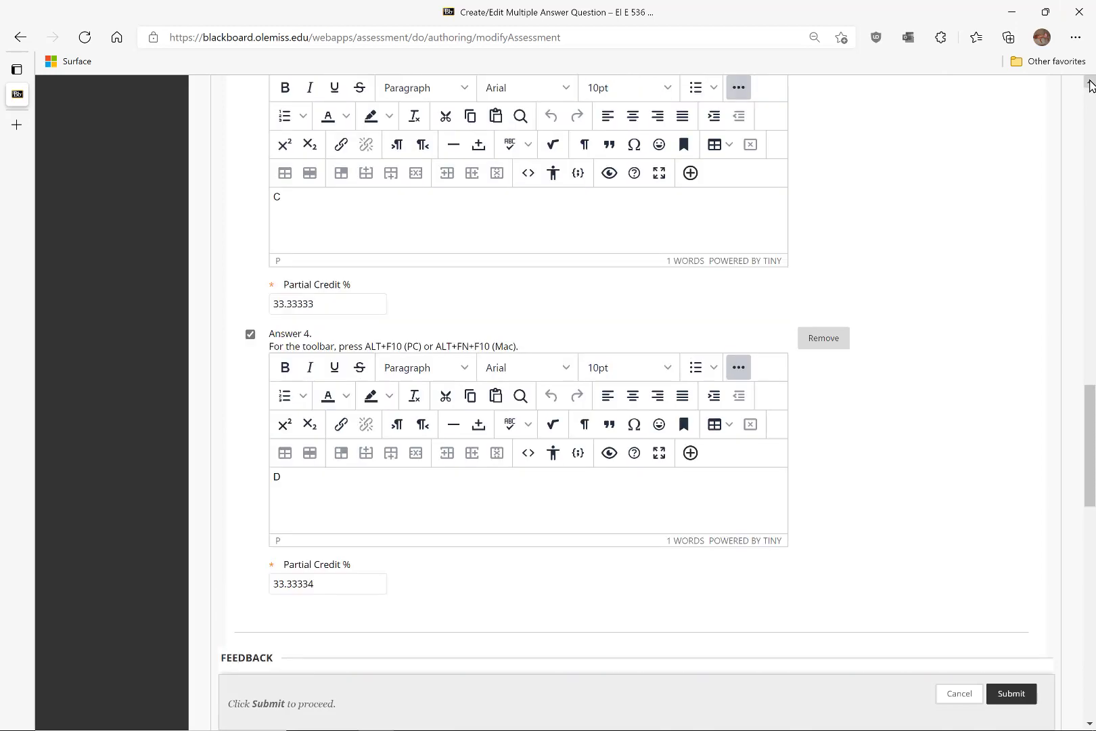
scroll(1090, 82, up, 6)
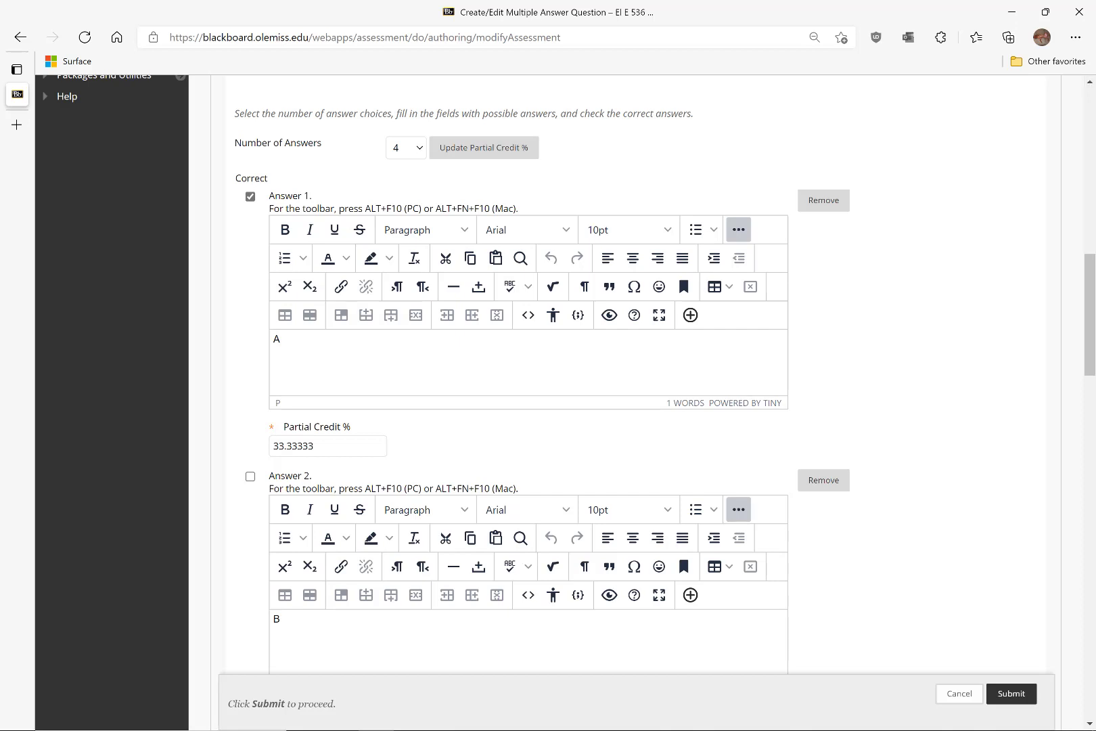
click(1011, 694)
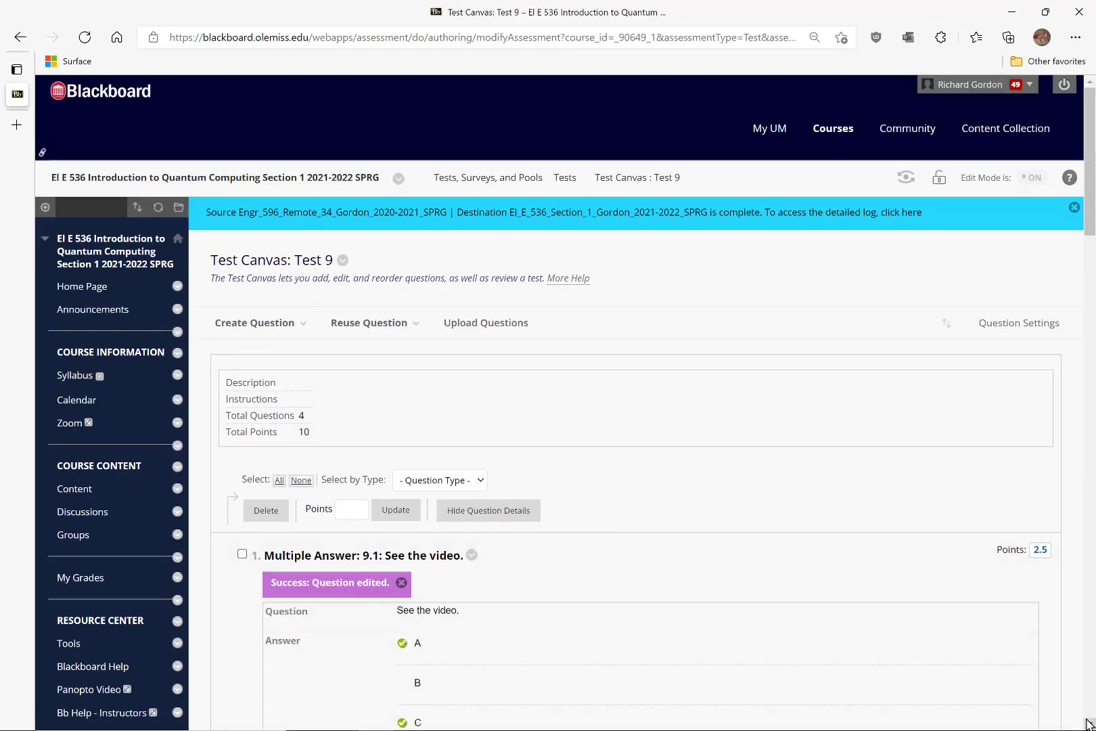
Step: Open question 9.2 for editing and allow negative scores for incorrect answers
scroll(1087, 723, down, 5)
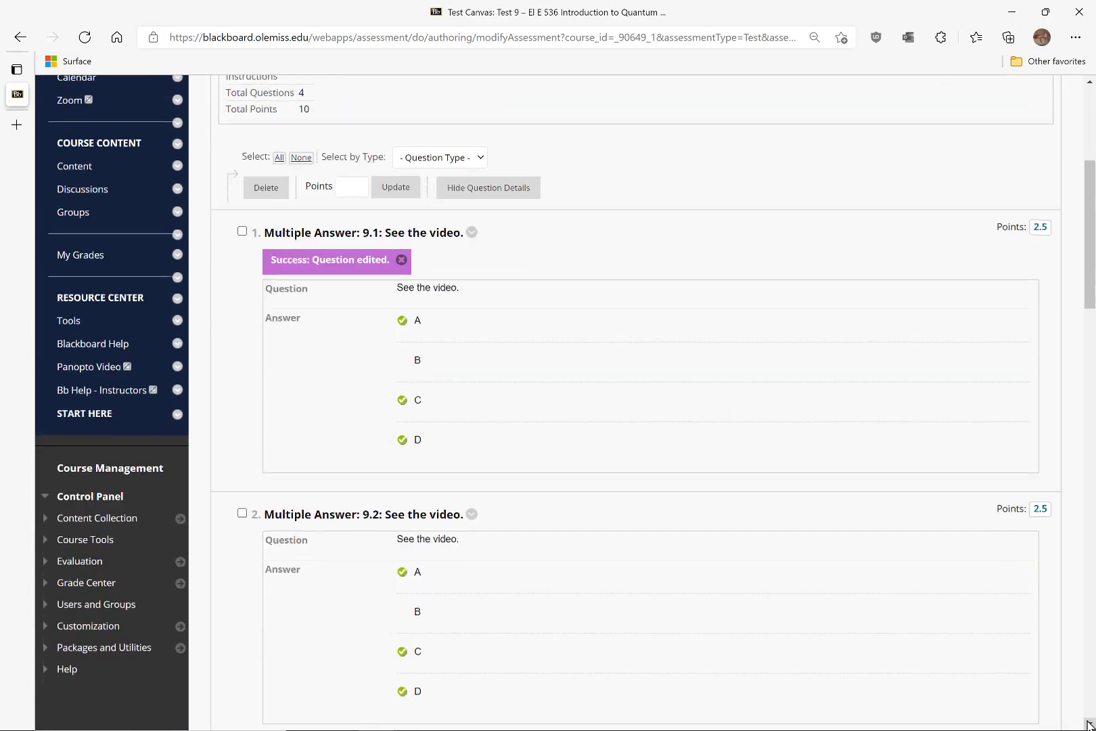
scroll(1087, 723, down, 3)
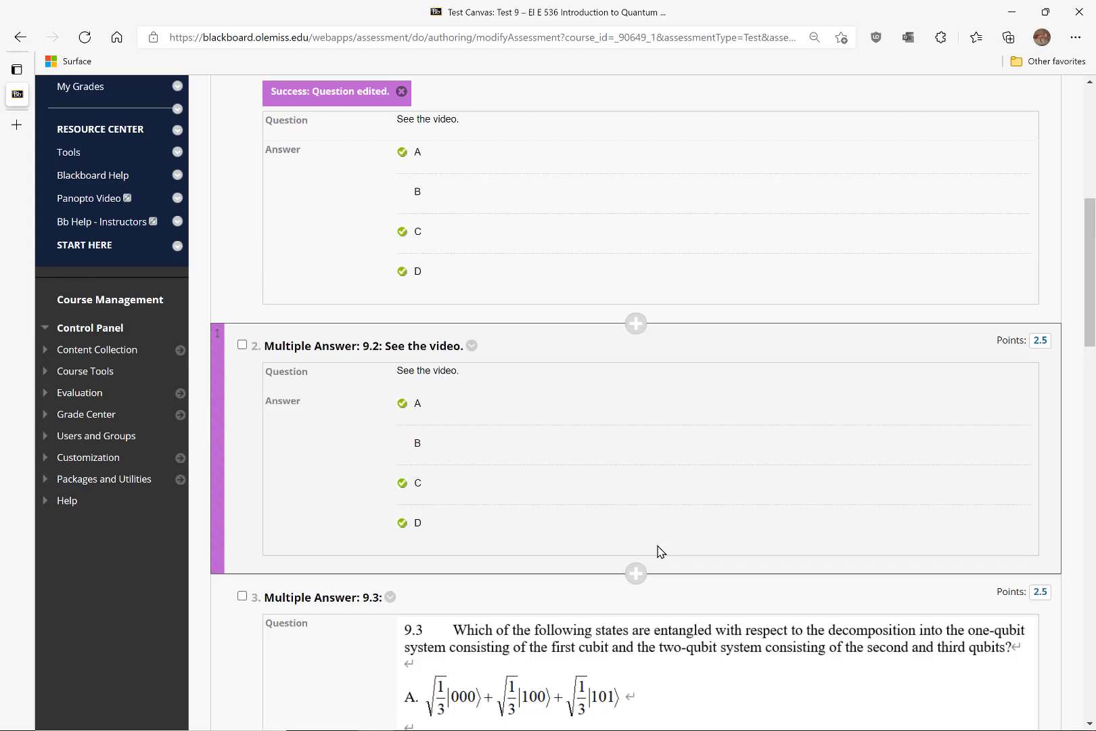
click(472, 347)
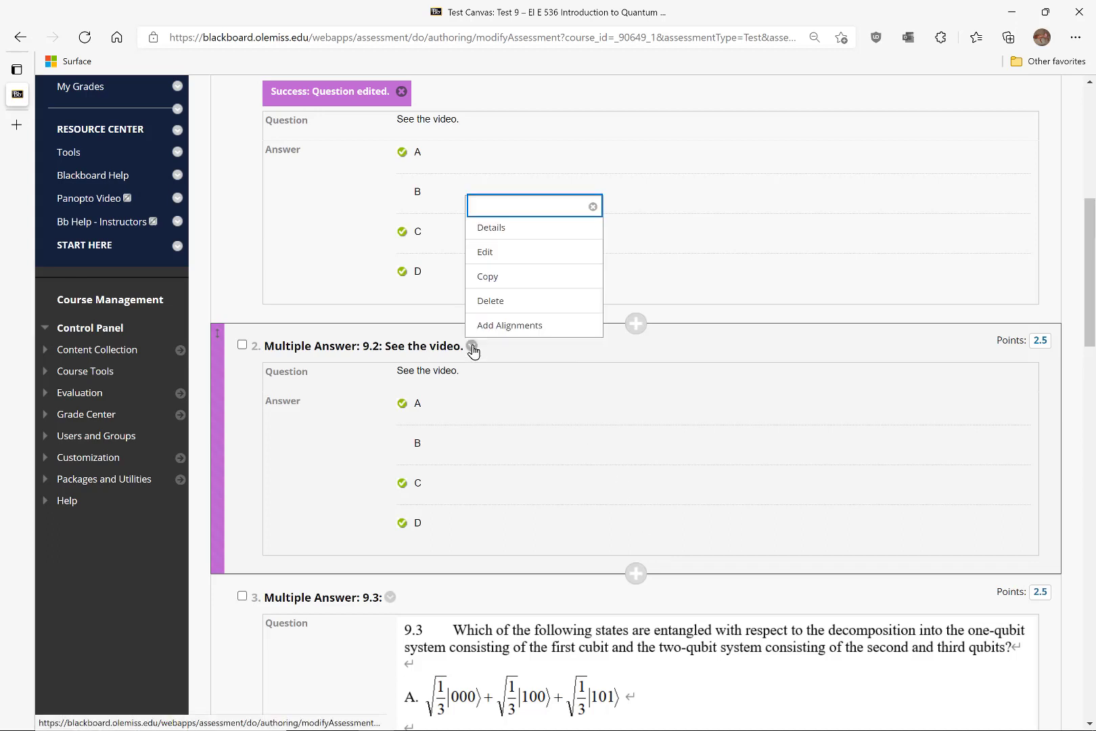
click(487, 253)
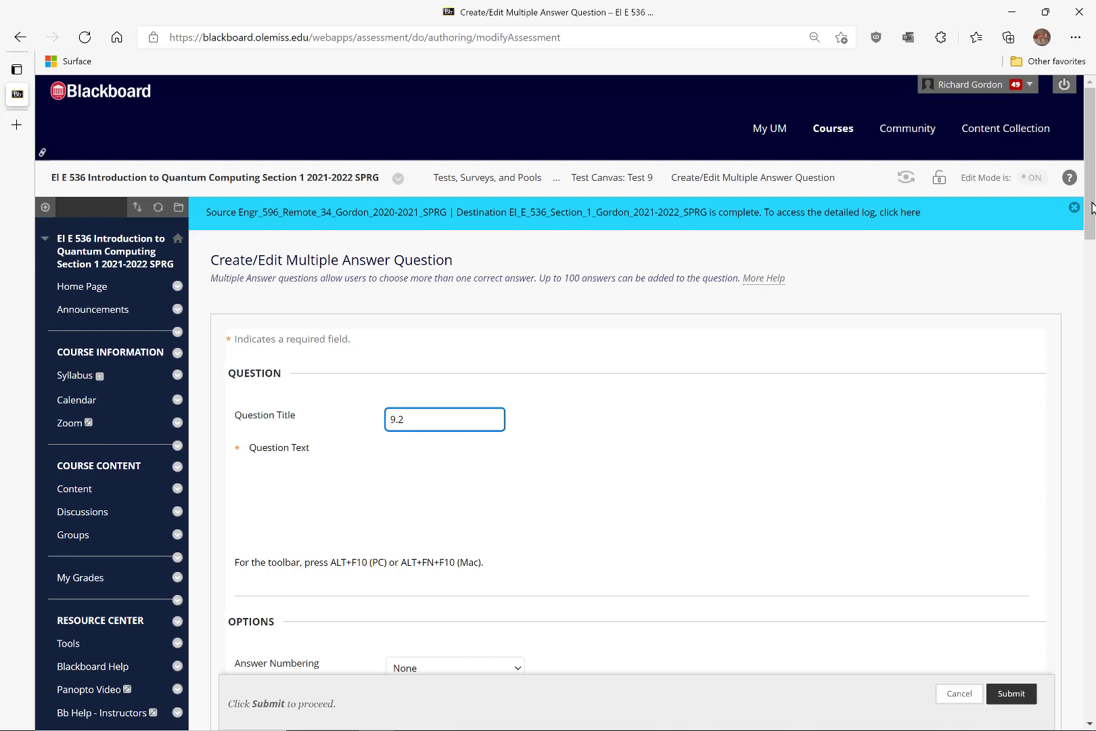
scroll(1091, 209, down, 3)
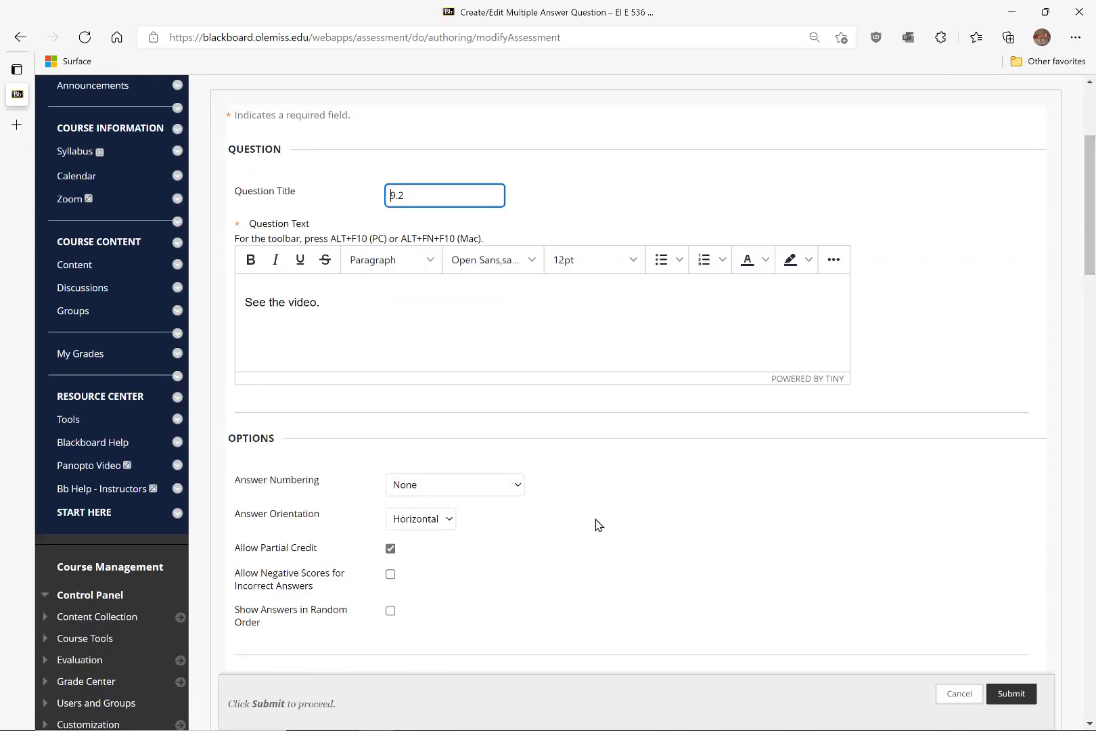
click(392, 575)
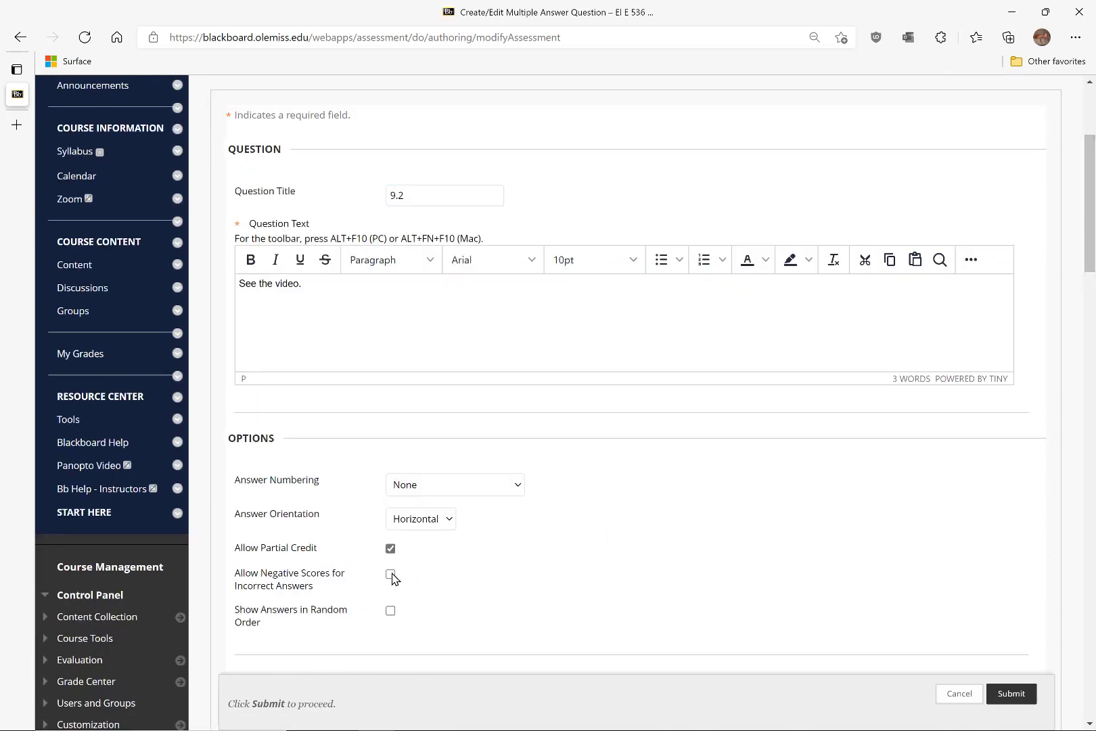
click(391, 575)
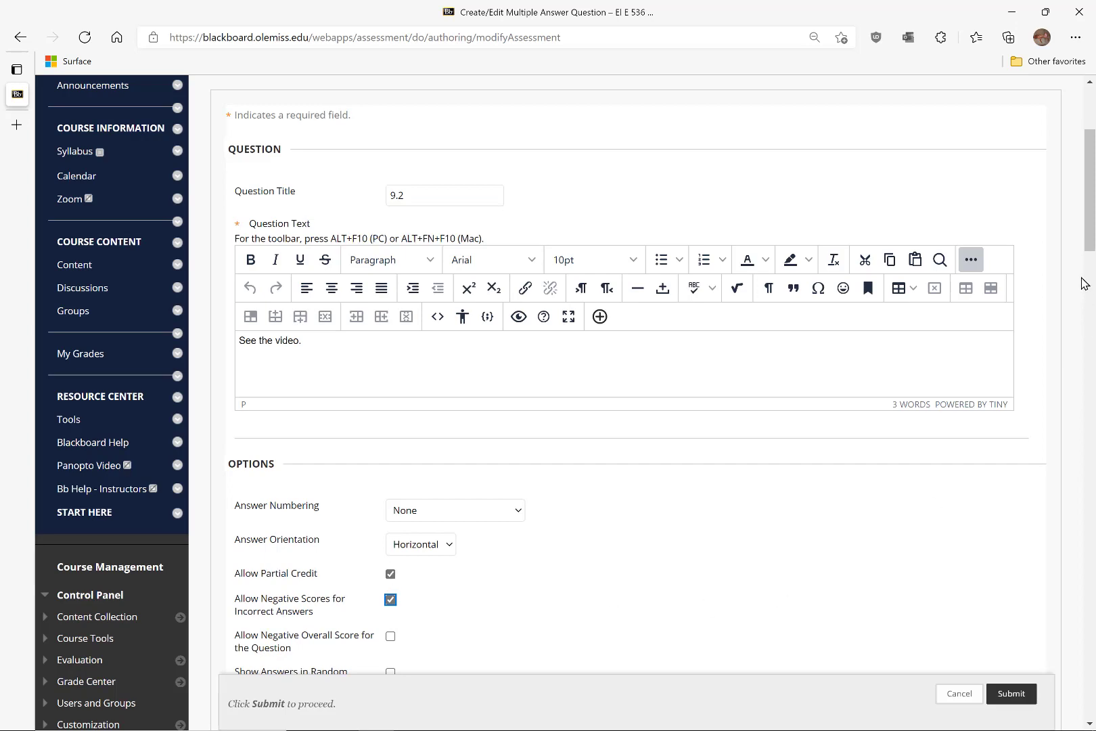
Step: Set the partial credit of incorrect answer B in question 9.2 to -33.33333 percent and check answers C and D
drag(1093, 209, 1080, 358)
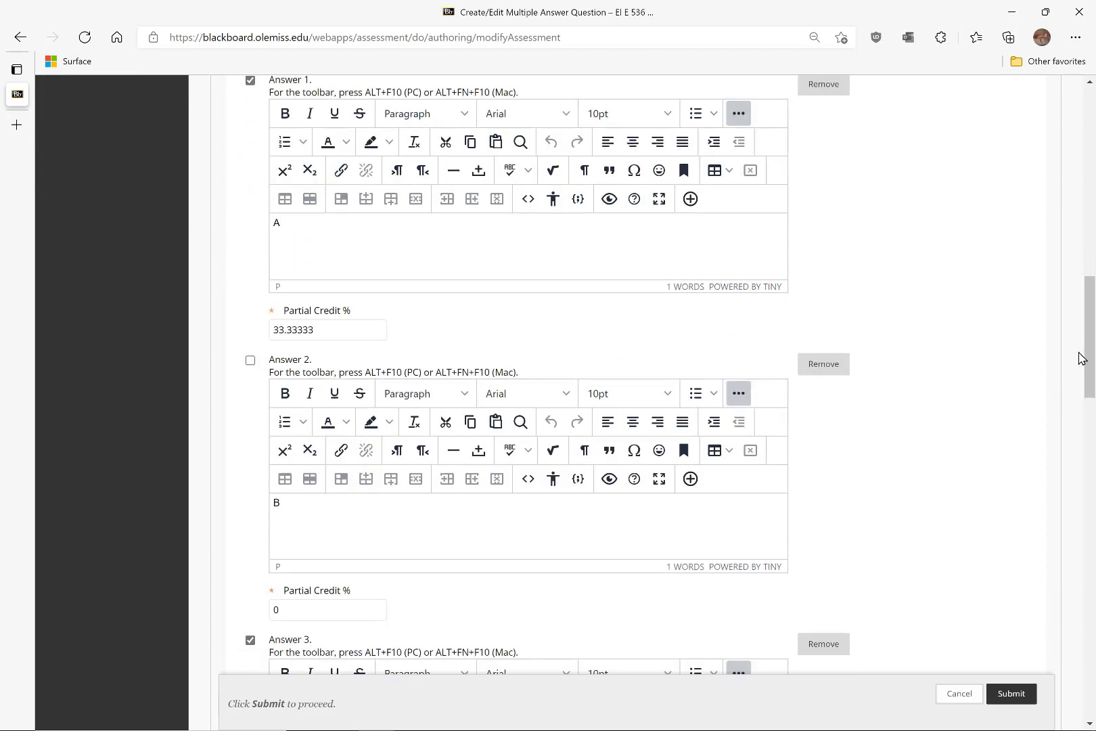
click(309, 612)
key(BackSpace)
text(-33.33333)
click(1090, 723)
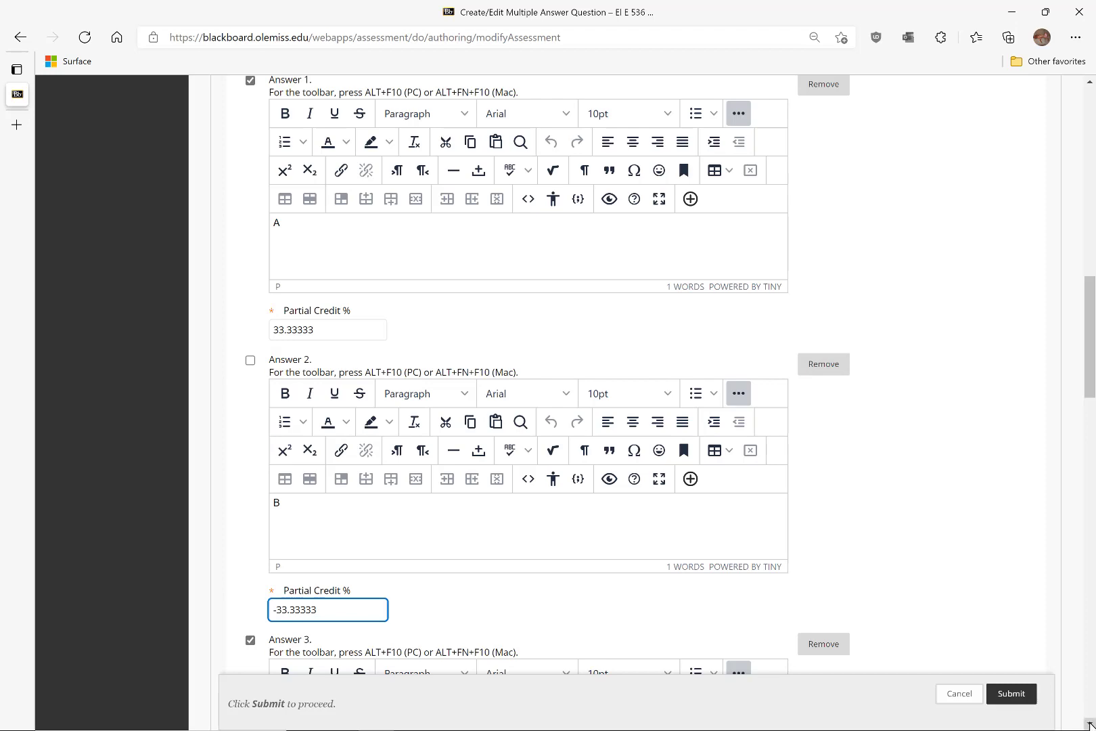
click(1091, 723)
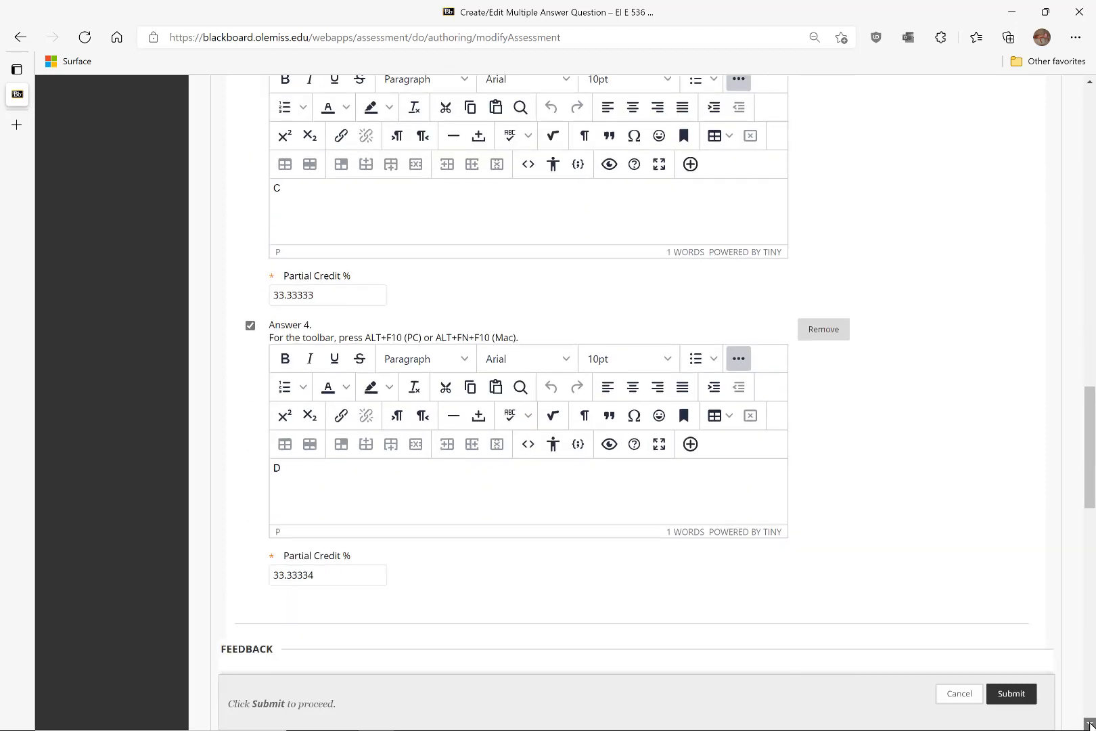
Step: Submit the edited question 9.2 and open question 9.3 for editing
click(1013, 695)
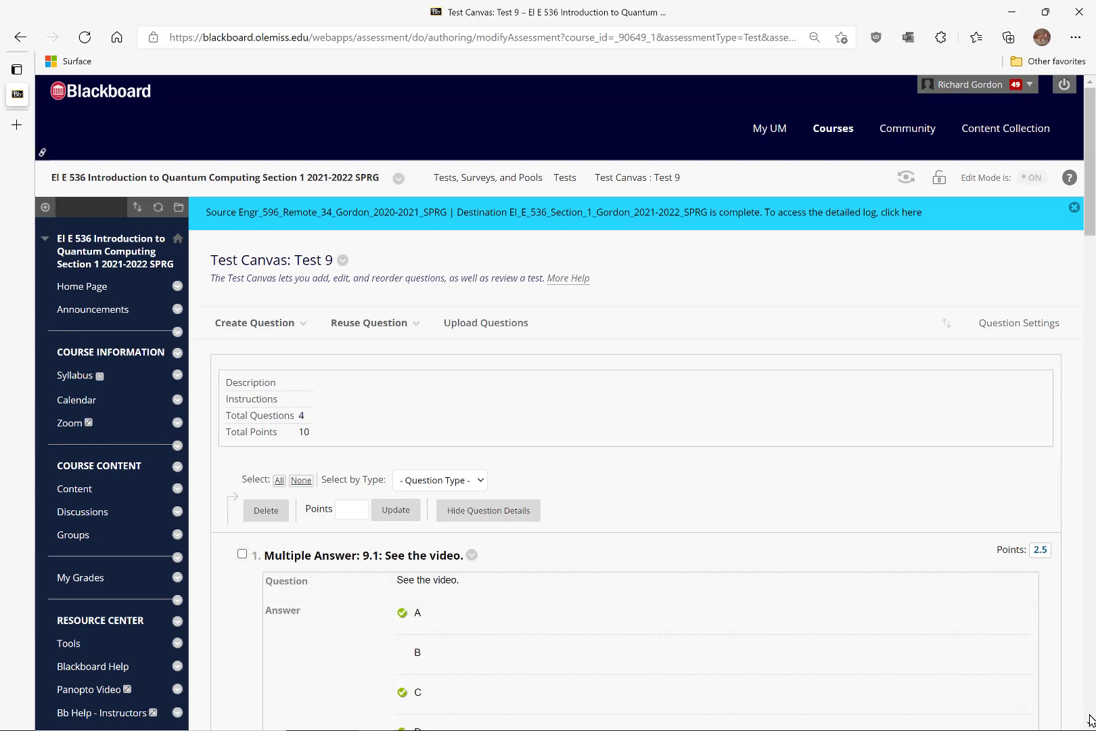
scroll(1091, 721, down, 12)
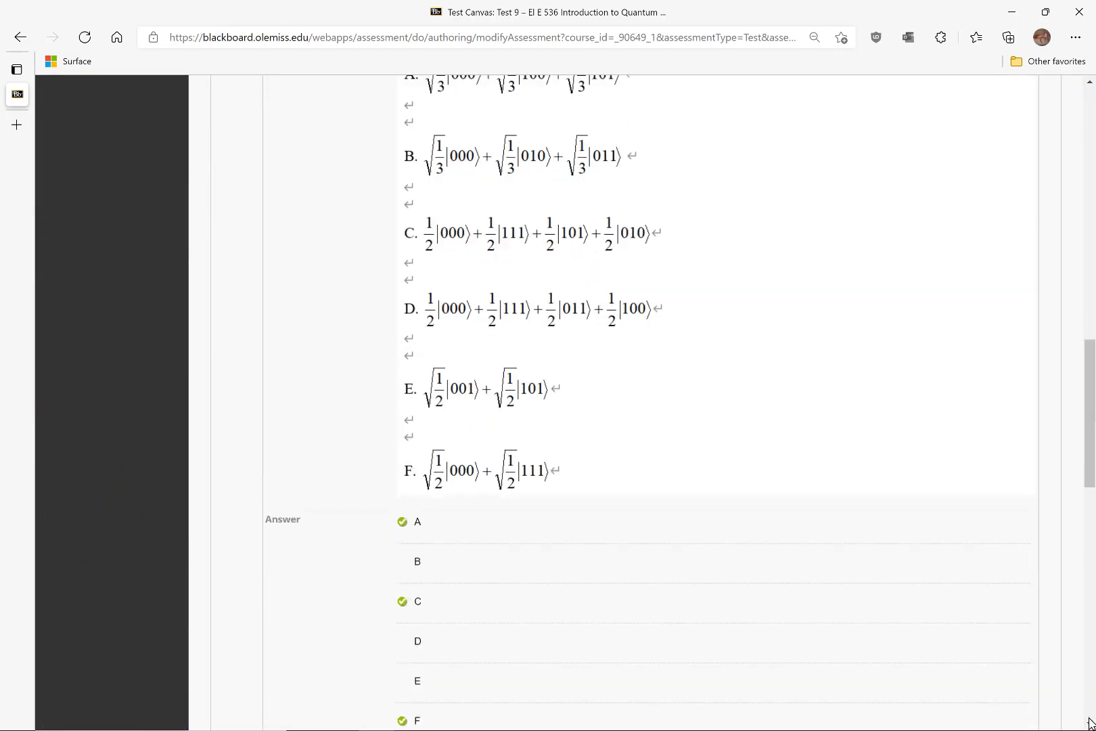
scroll(1091, 721, down, 1)
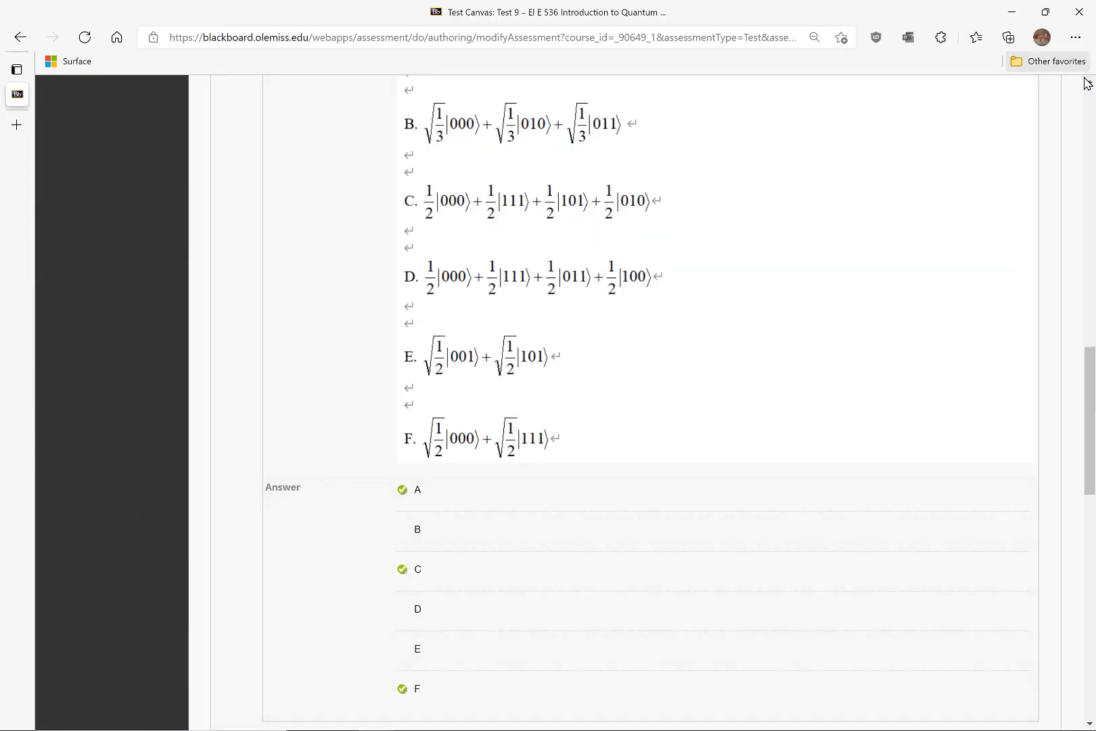
scroll(1090, 83, up, 2)
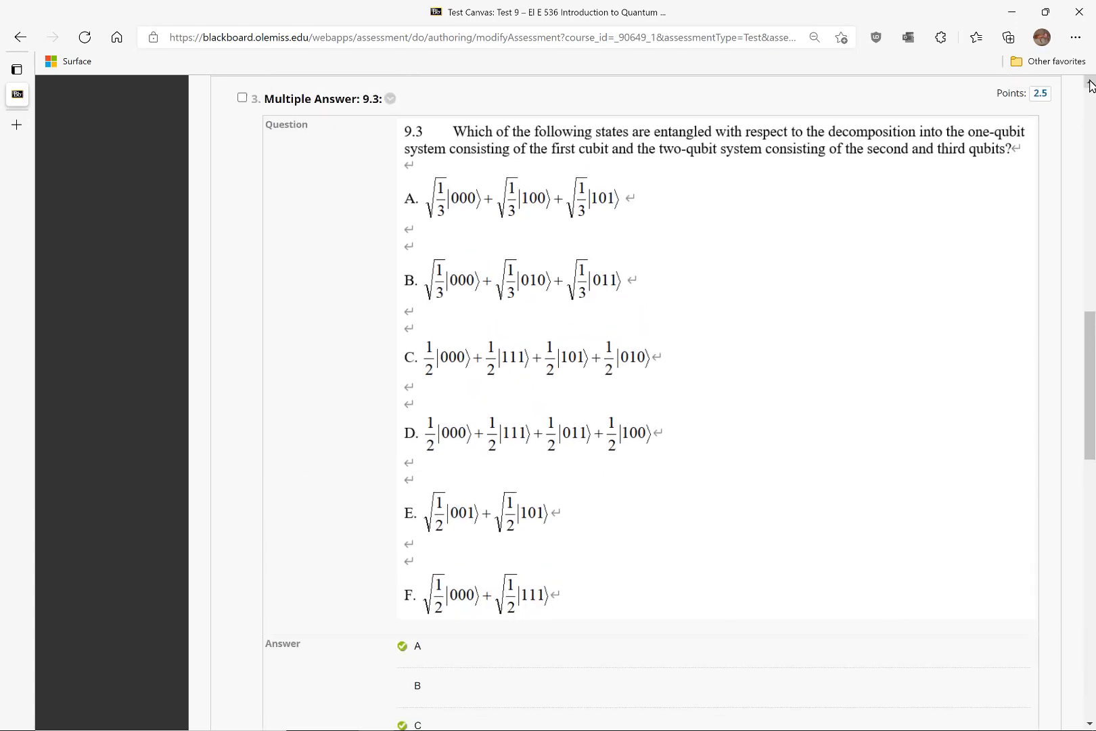
scroll(1091, 83, up, 1)
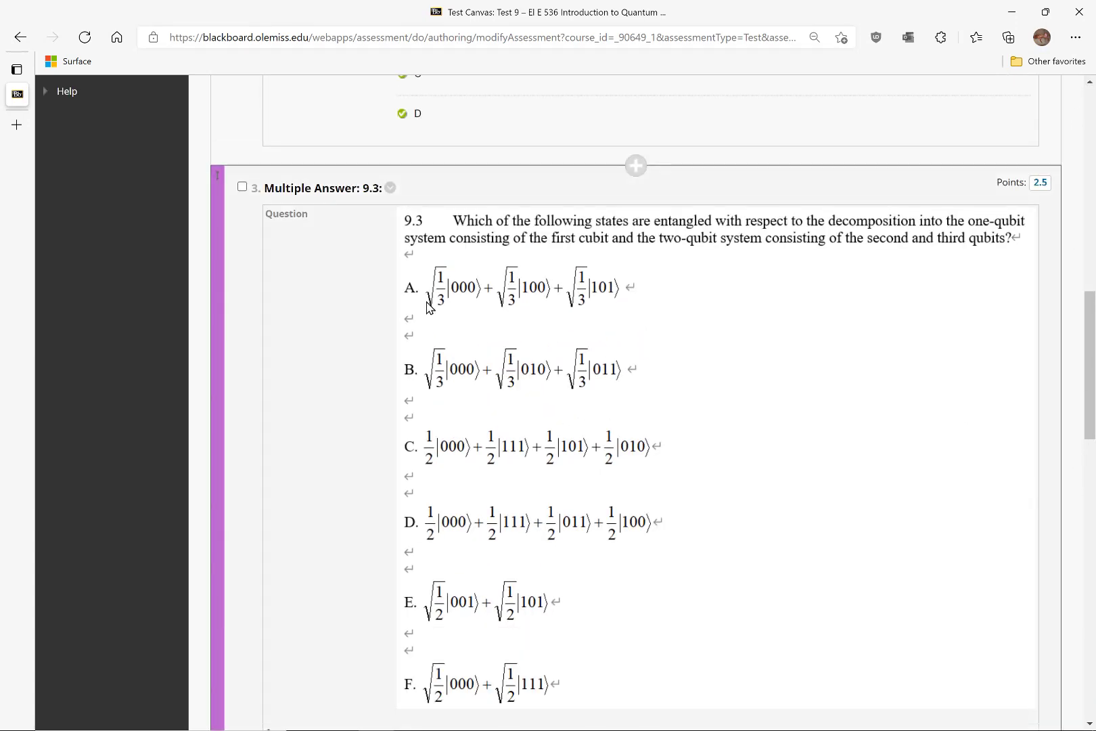
click(391, 191)
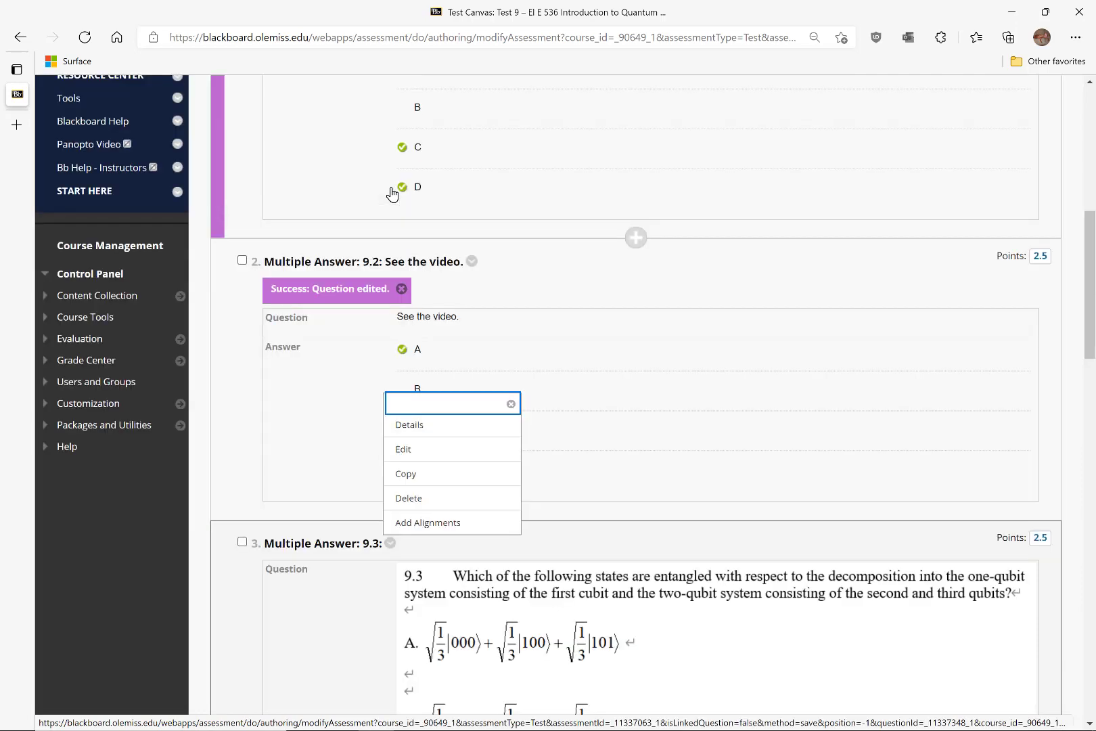
click(409, 450)
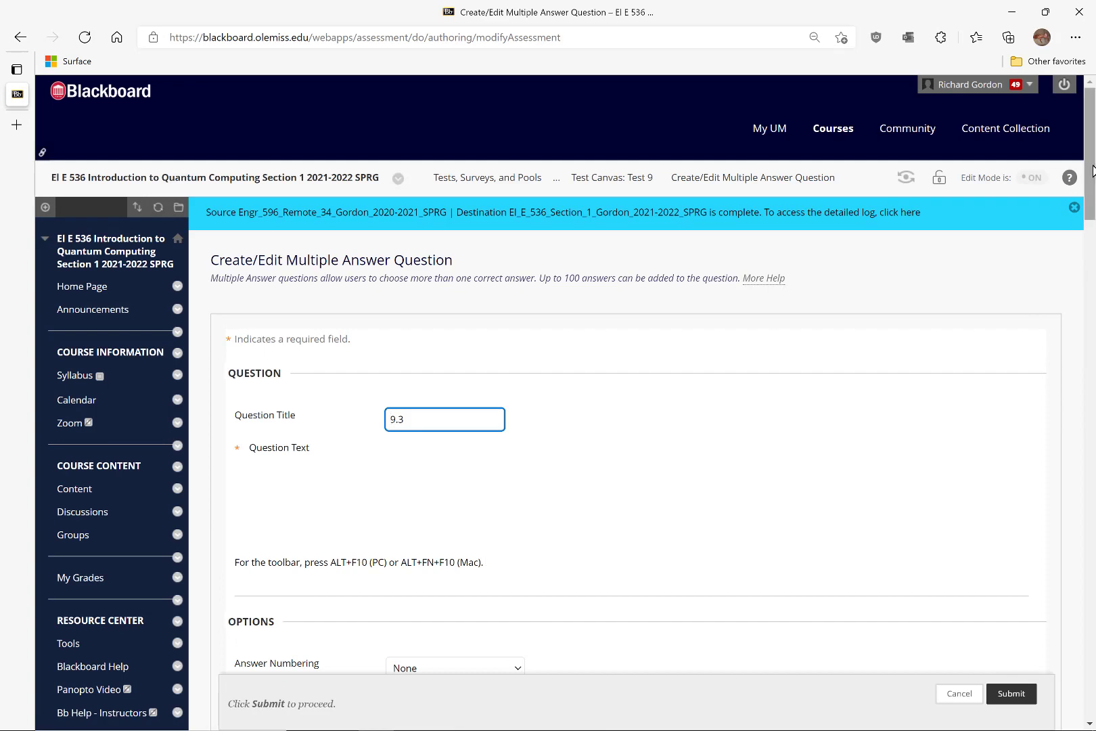
Step: Allow negative scores for incorrect answers in the options of question 9.3
drag(1091, 174, 1091, 252)
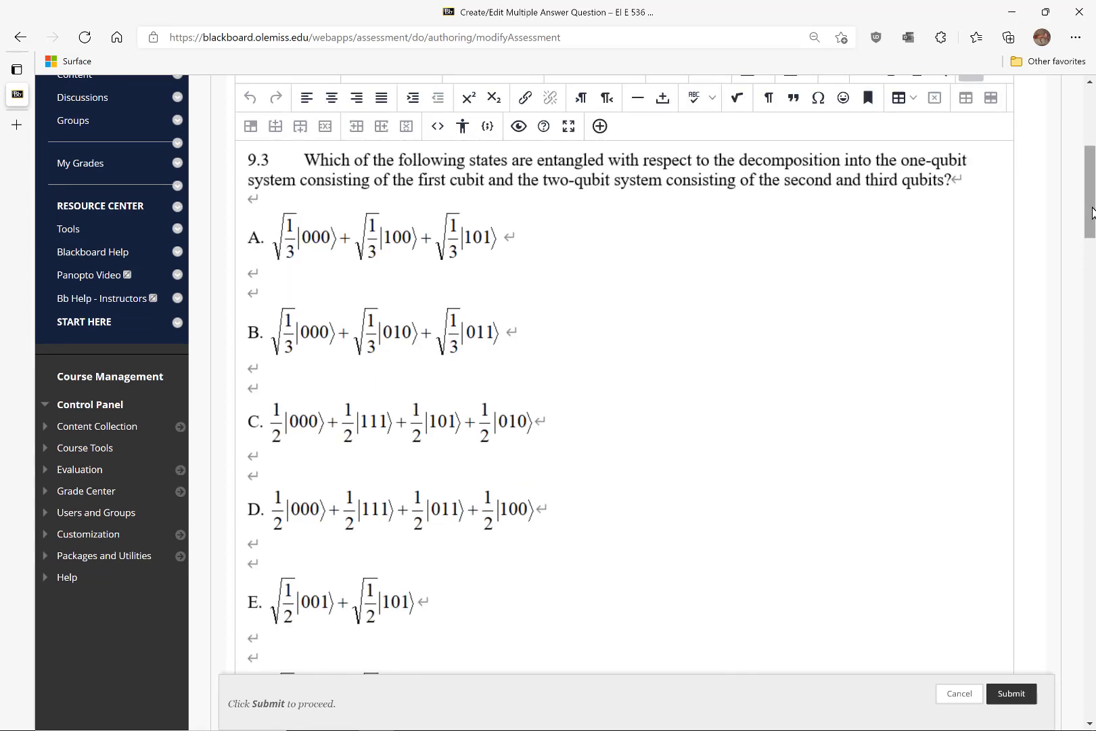
drag(1092, 212, 1092, 290)
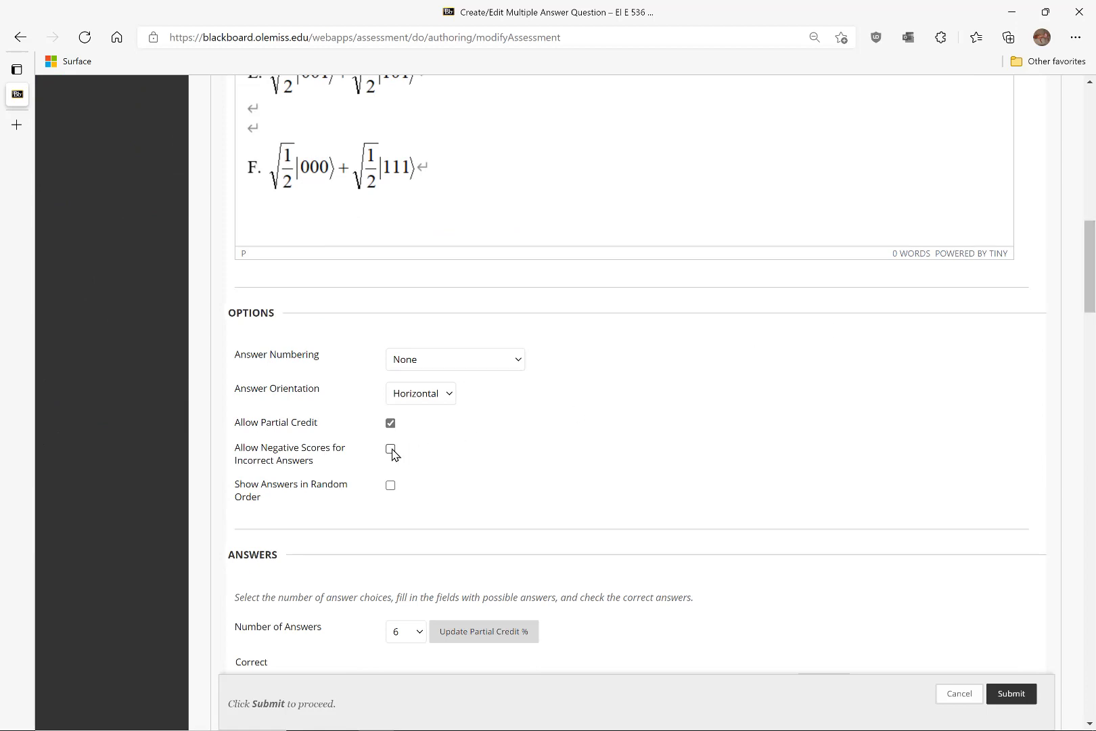
click(391, 449)
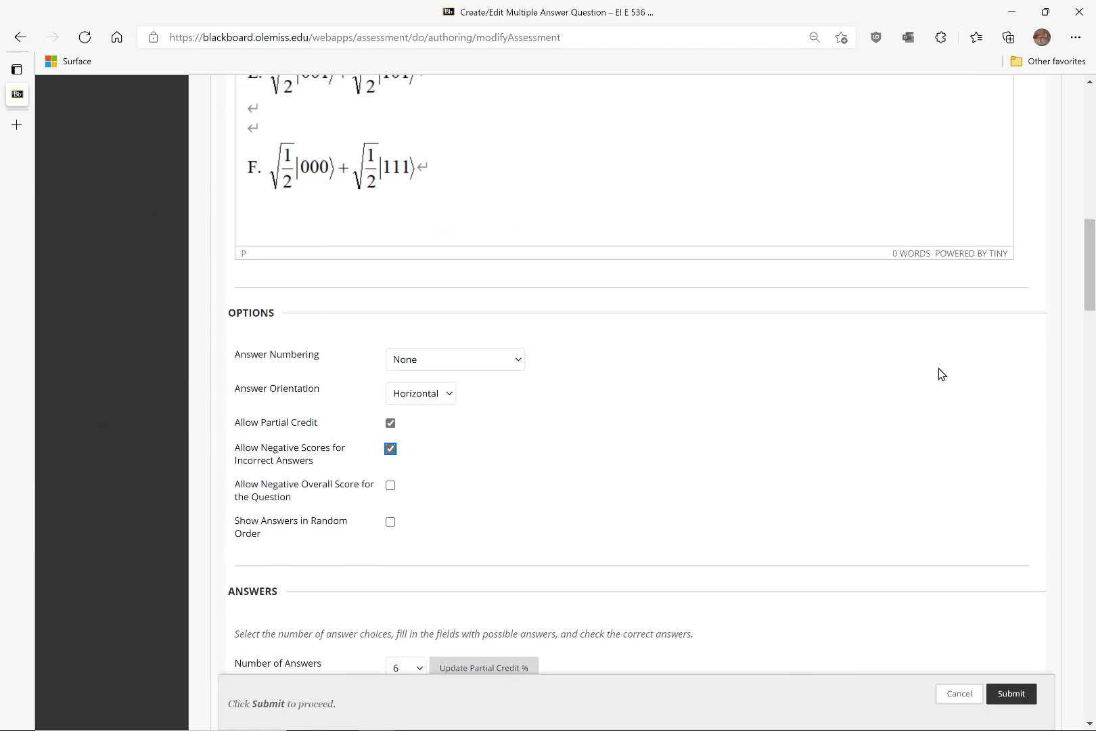
Step: Set the partial credit of incorrect answer B in question 9.3 to -33.33333 percent
drag(1091, 288, 1094, 374)
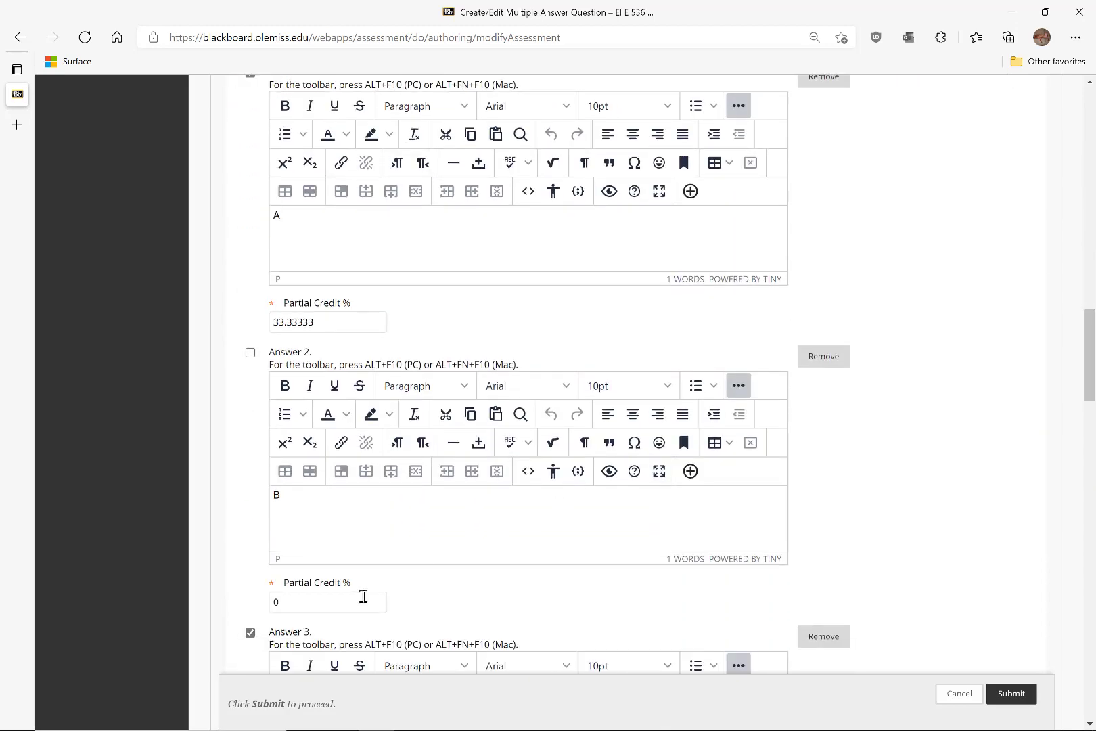
click(324, 598)
key(BackSpace)
text(-33.33333)
Step: Set the partial credit of incorrect answer D in question 9.3 to -33.33333 percent
scroll(472, 604, down, 8)
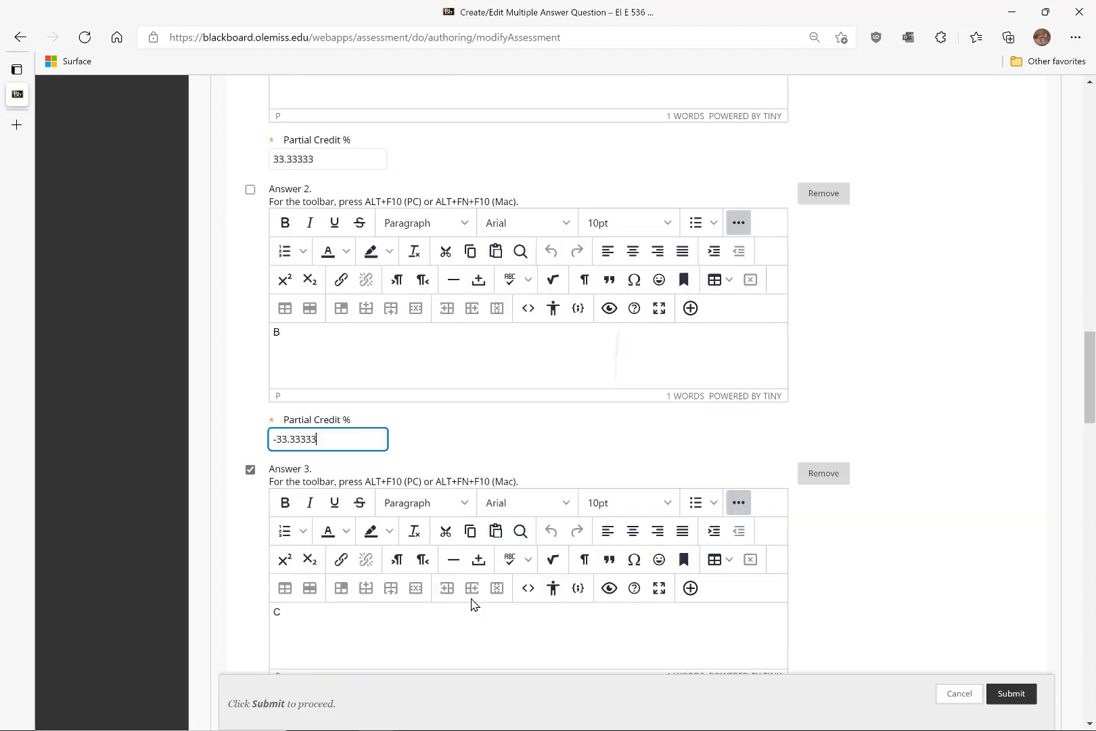
scroll(472, 604, down, 1)
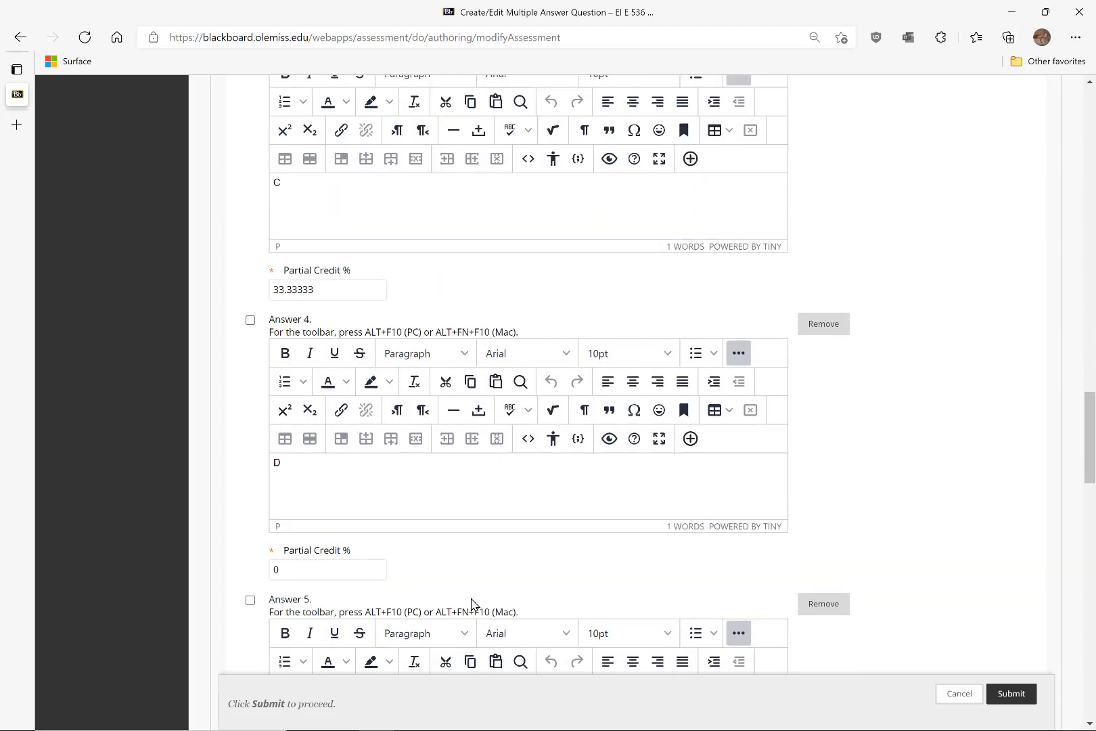
click(287, 569)
key(BackSpace)
text(-33.33333)
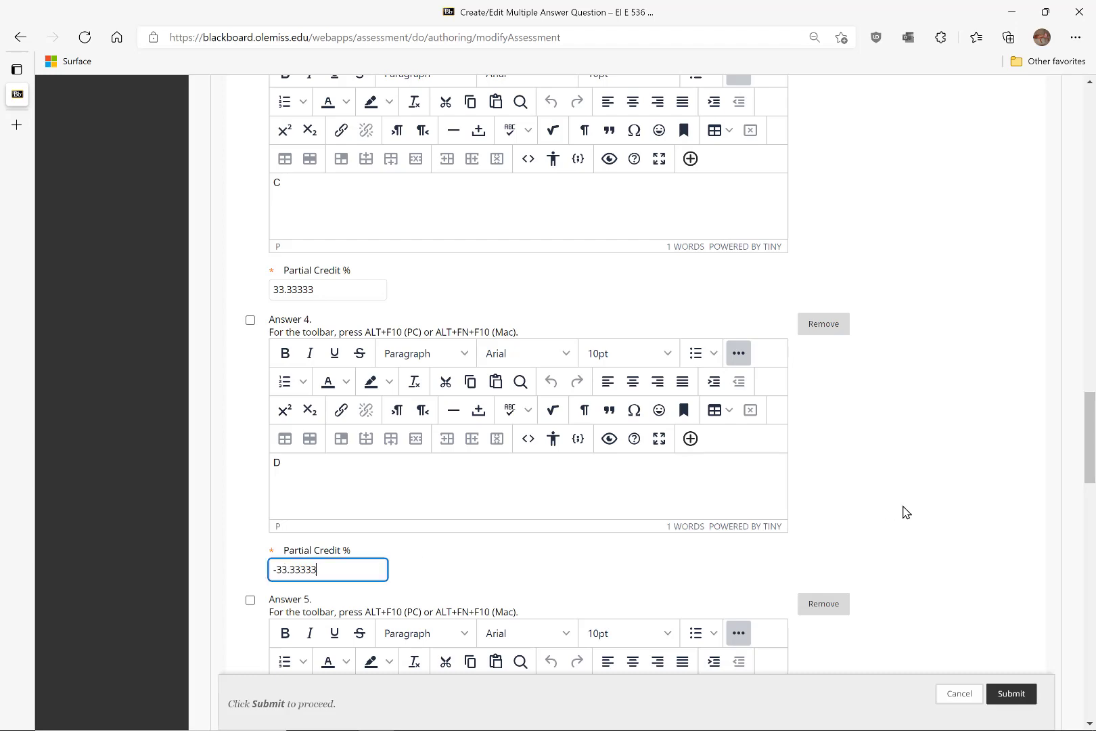
Step: Set the partial credit of incorrect answer E to -33.33333 percent and submit question 9.3, declining to save the form information in the browser
drag(1091, 447, 1081, 536)
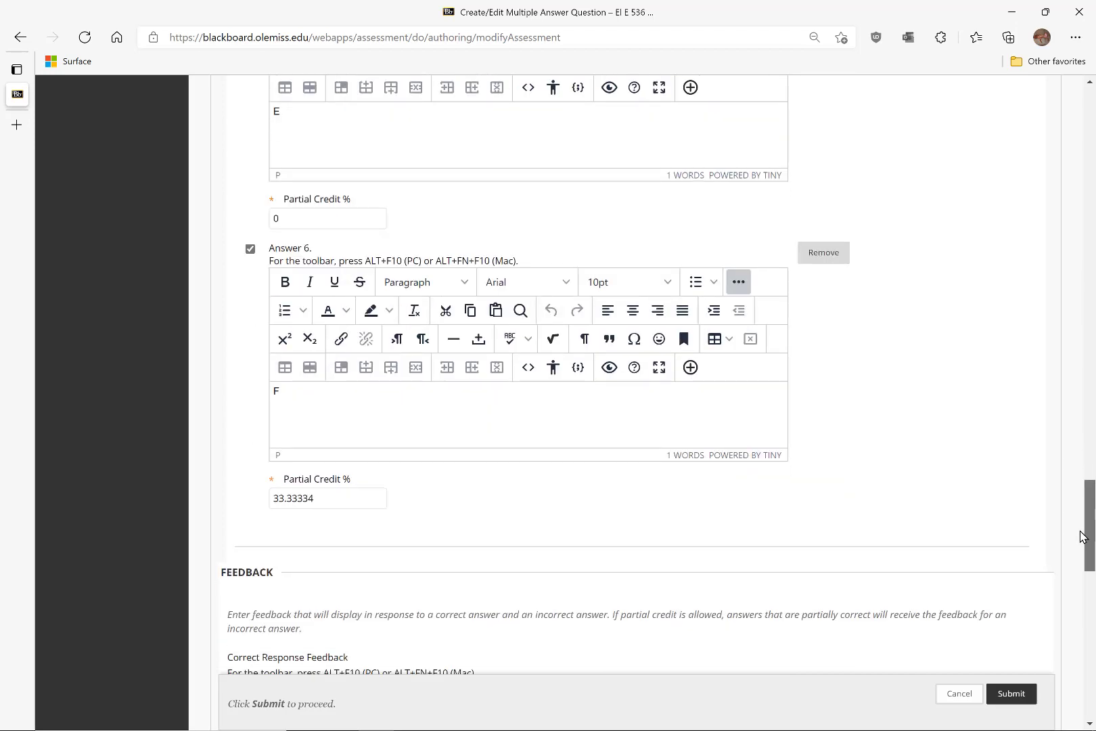
drag(1080, 537, 1071, 496)
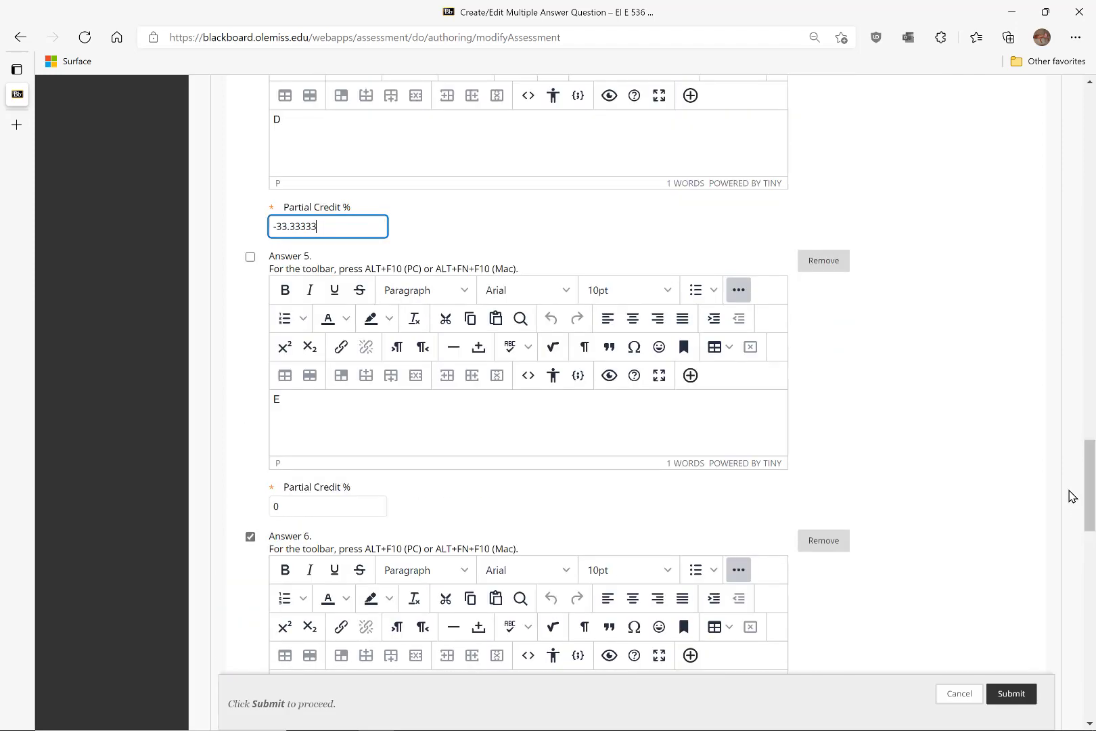
click(300, 504)
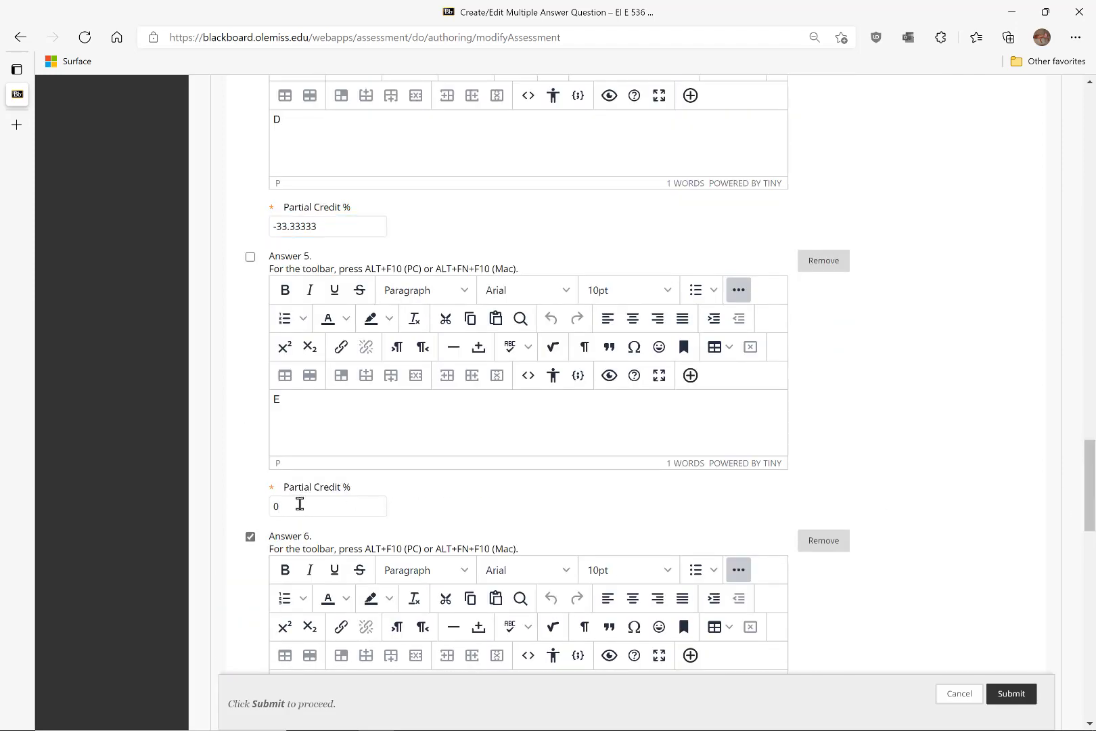
key(BackSpace)
text(-33.33333)
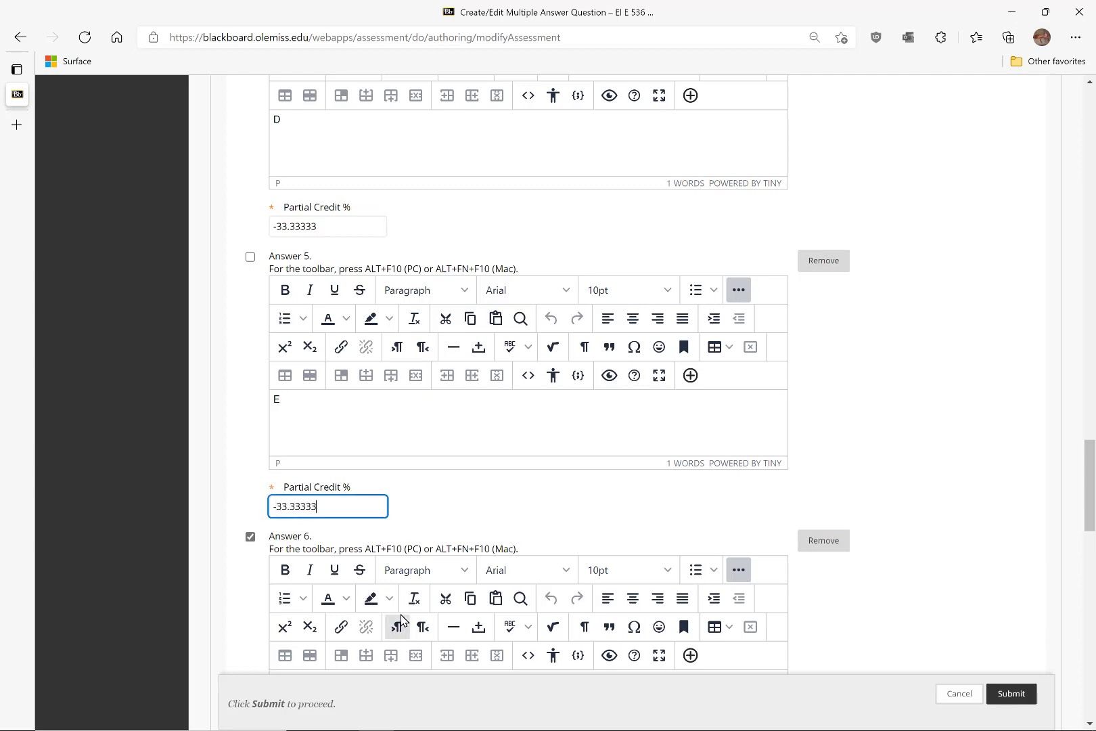
click(1011, 694)
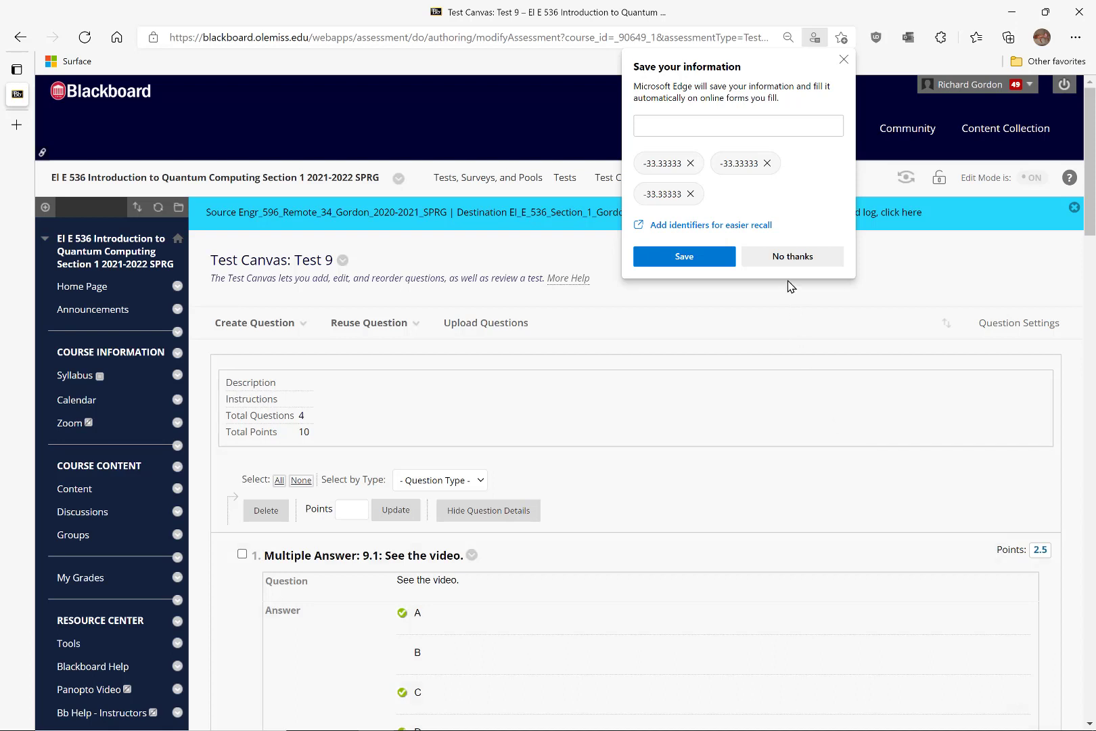
click(781, 257)
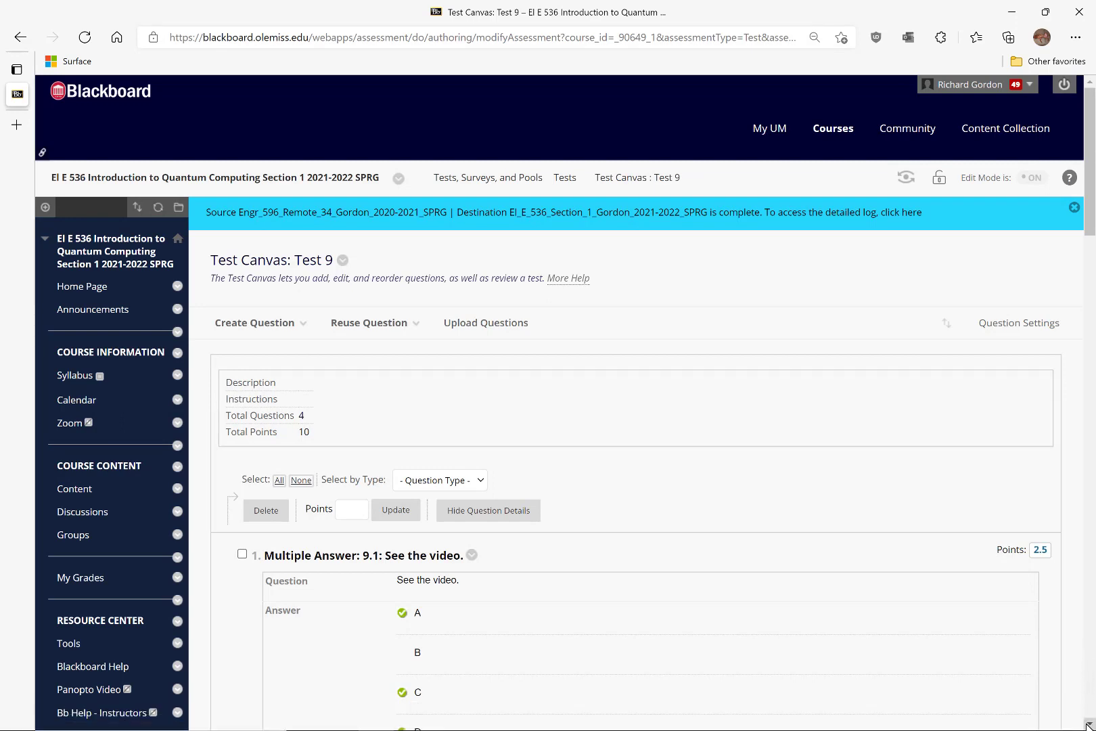
Step: Find question 9.4 on the Test 9 canvas and open it for editing
scroll(1089, 724, down, 7)
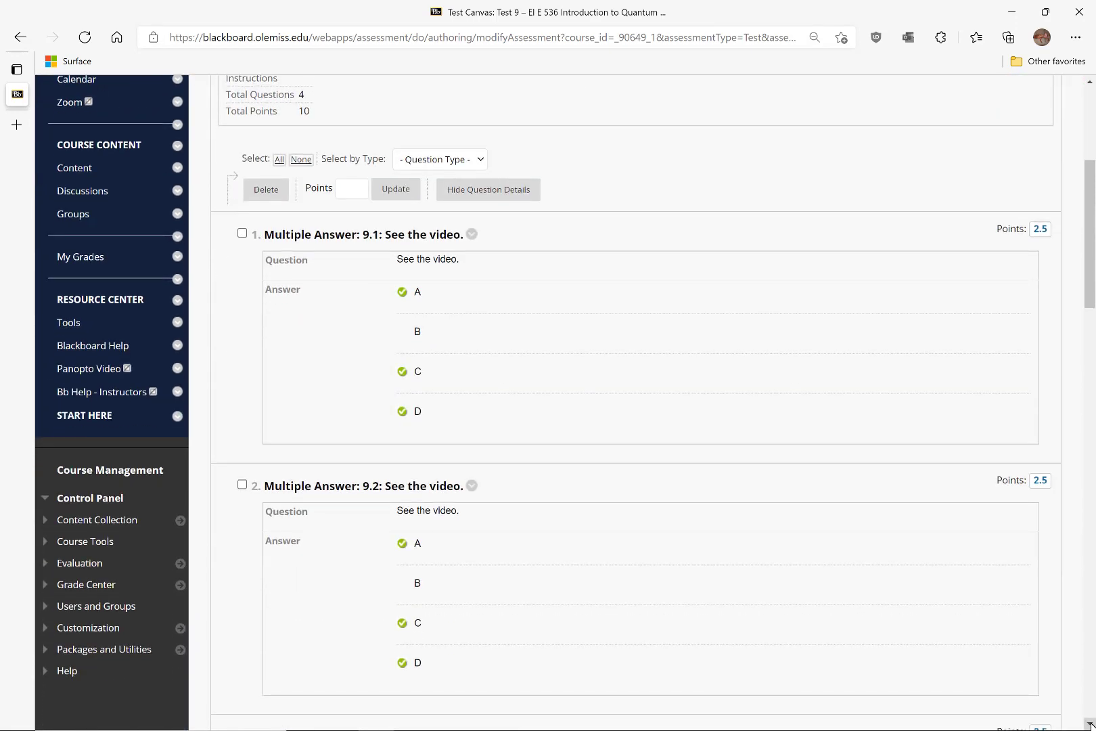
scroll(1089, 724, down, 8)
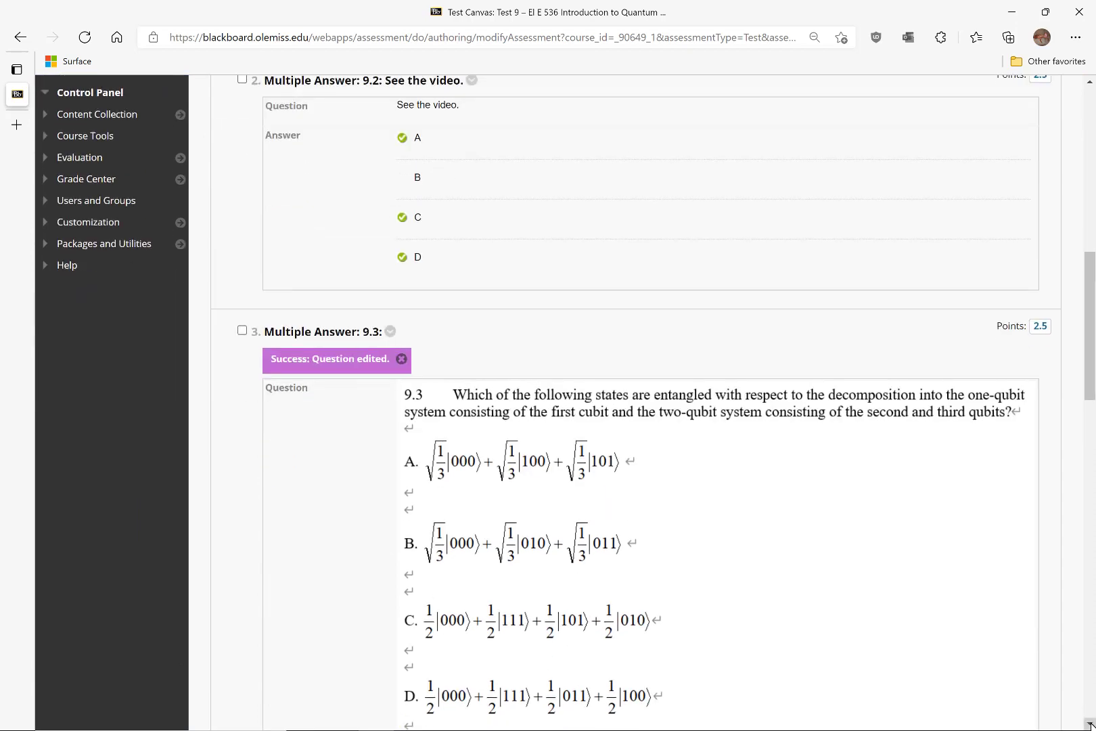
scroll(1089, 724, down, 10)
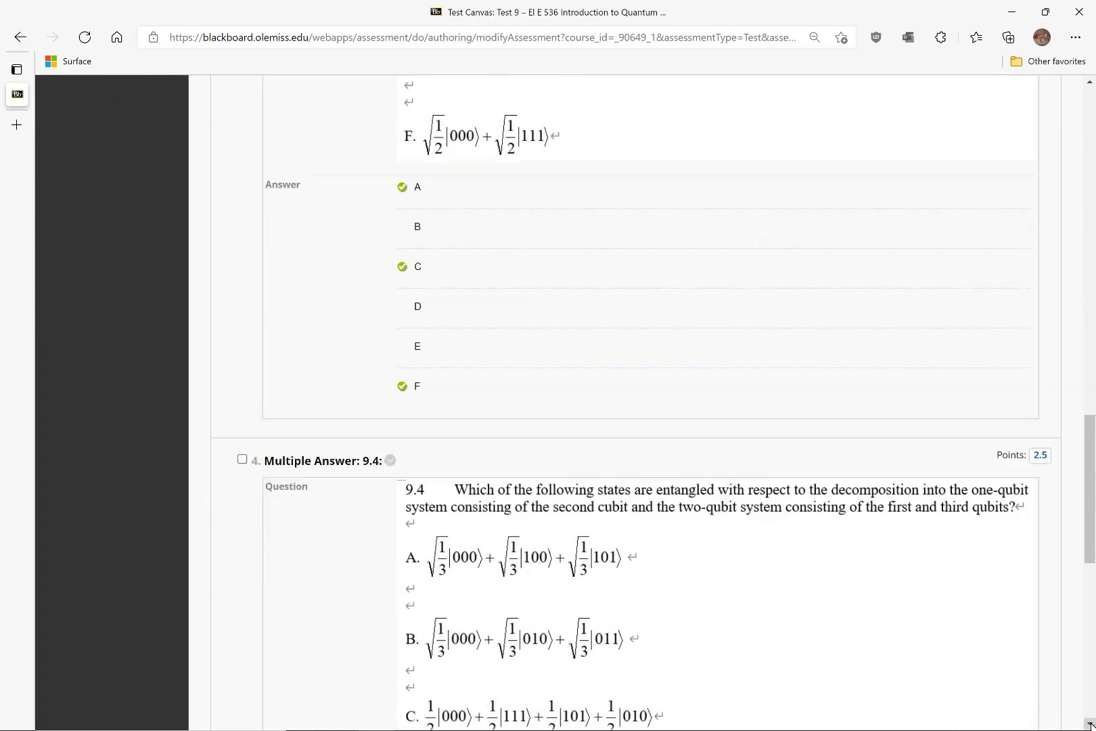
scroll(1089, 724, down, 4)
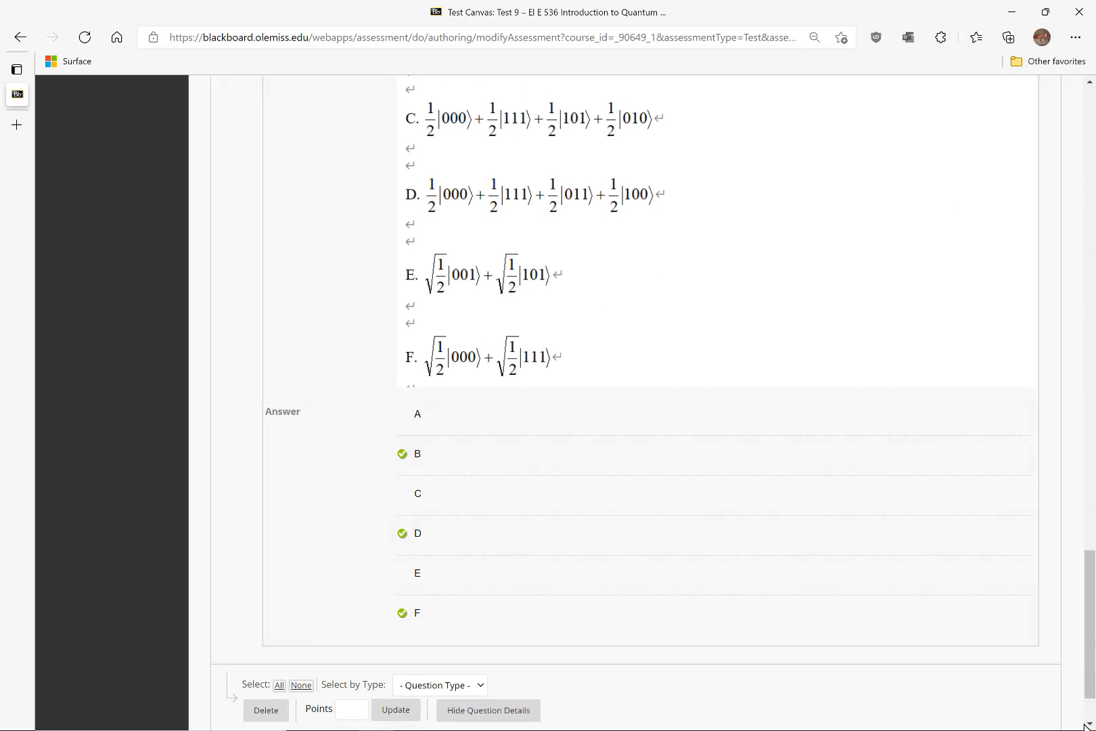
scroll(1090, 724, down, 3)
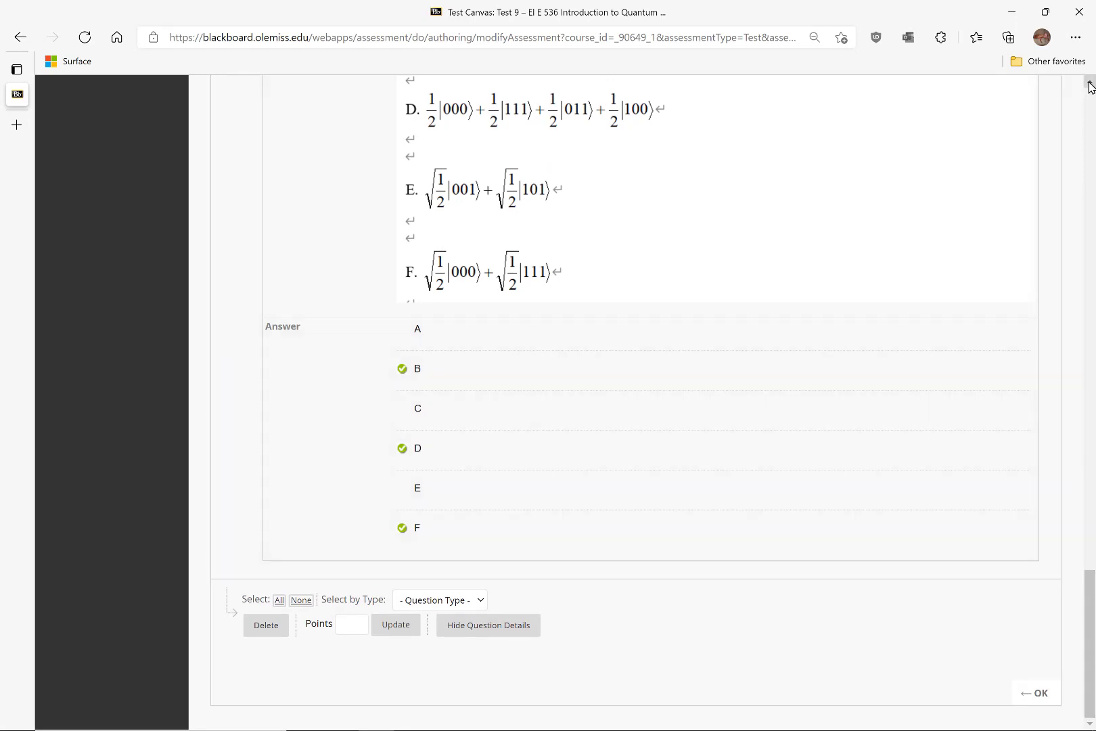
scroll(1089, 84, up, 7)
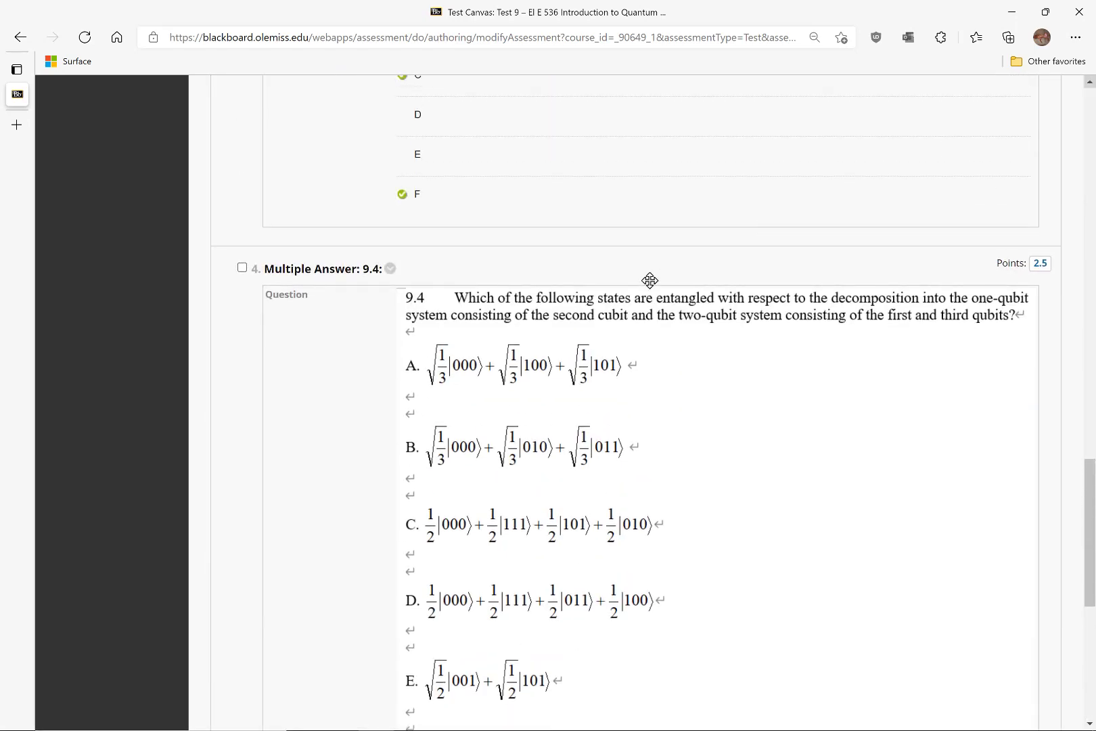
click(391, 270)
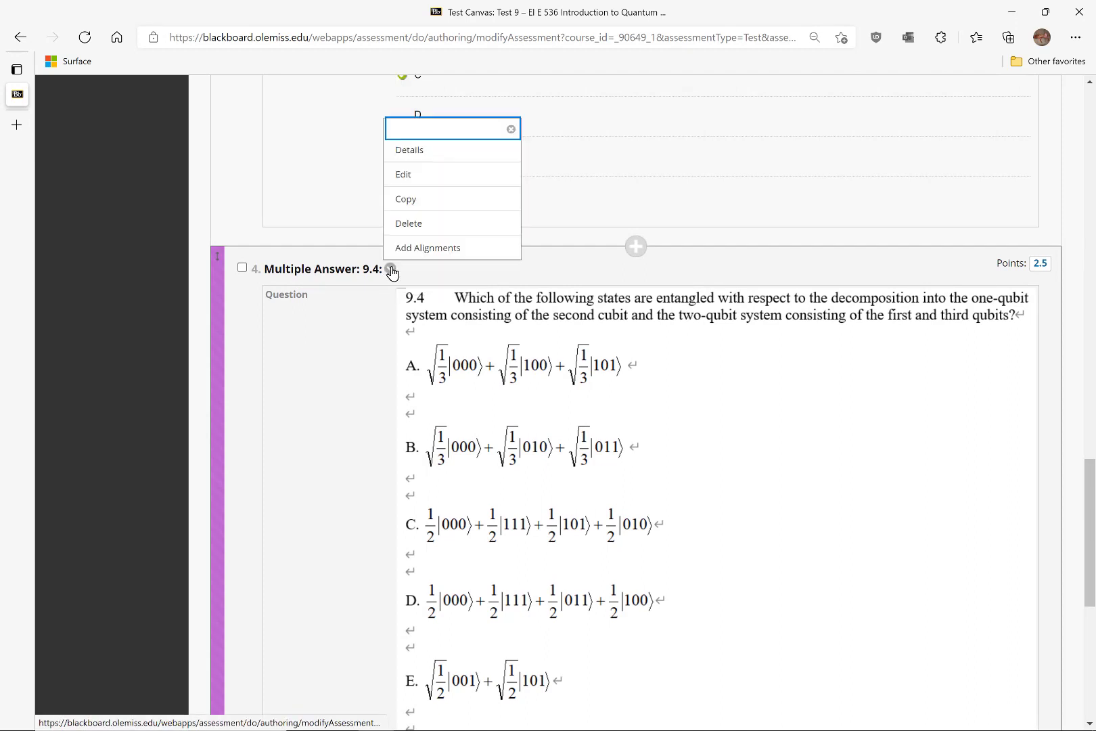
click(404, 174)
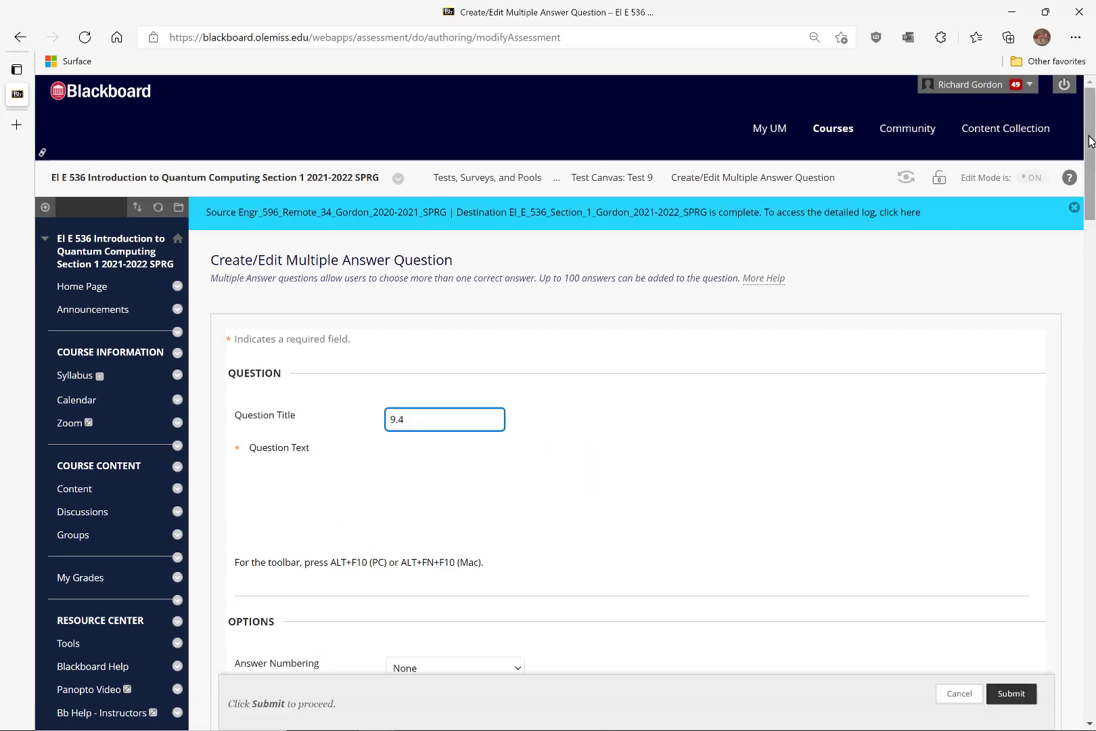
Step: Allow negative scores for incorrect answers in the options of question 9.4
drag(1091, 142, 1093, 231)
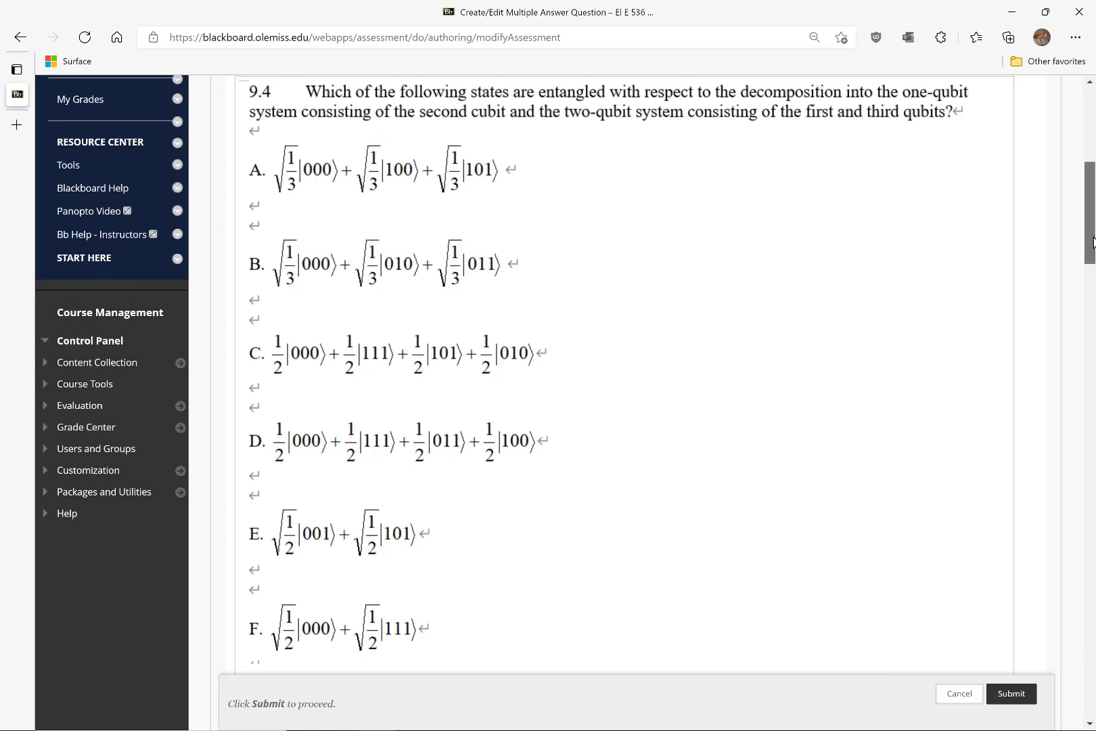
drag(1093, 231, 1093, 328)
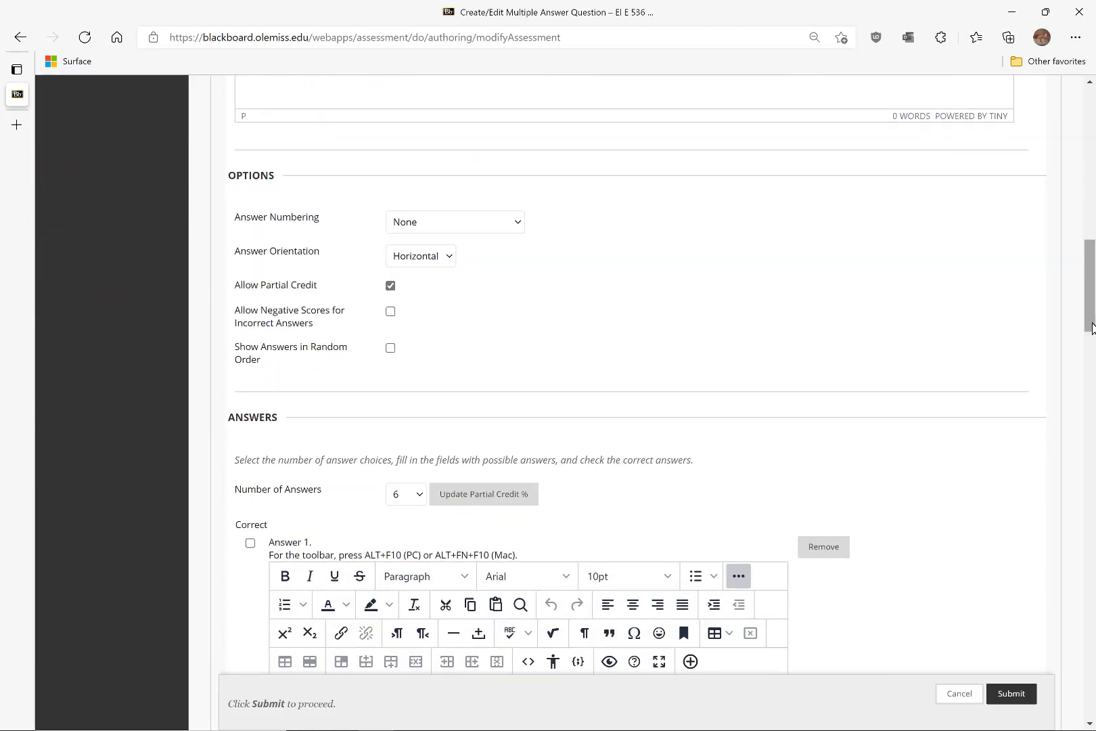
click(391, 312)
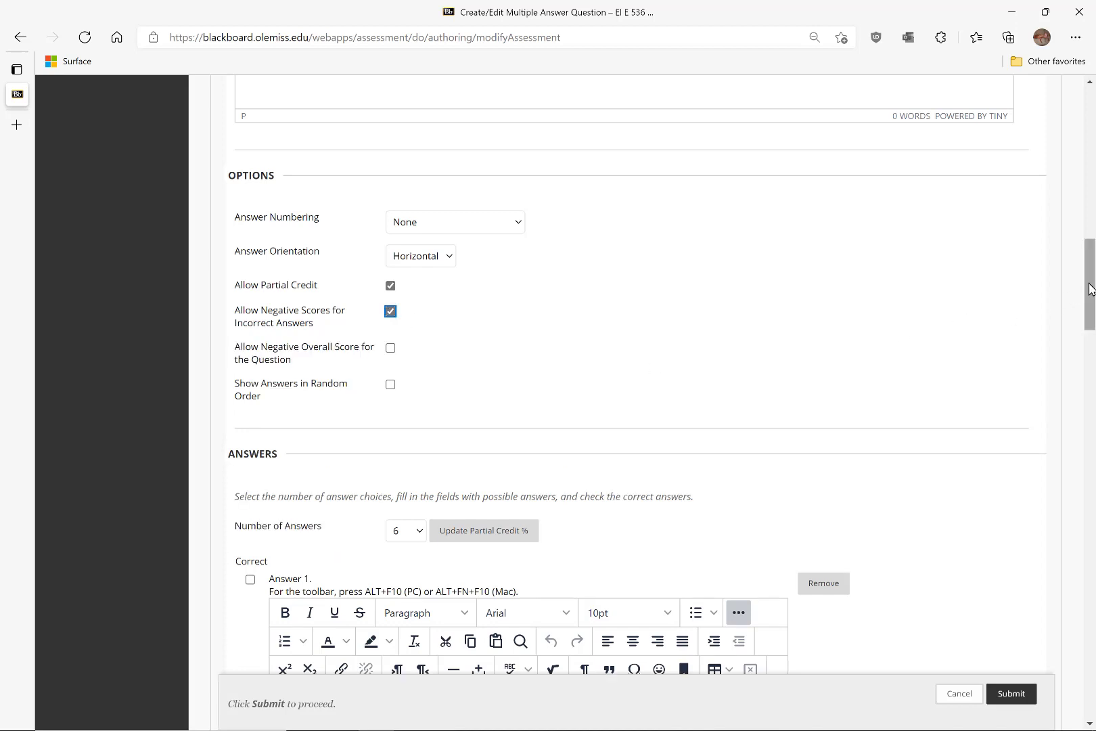
Step: Set the partial credit of incorrect answer A in question 9.4 to -33.33333 percent and copy that value
drag(1090, 289, 1090, 345)
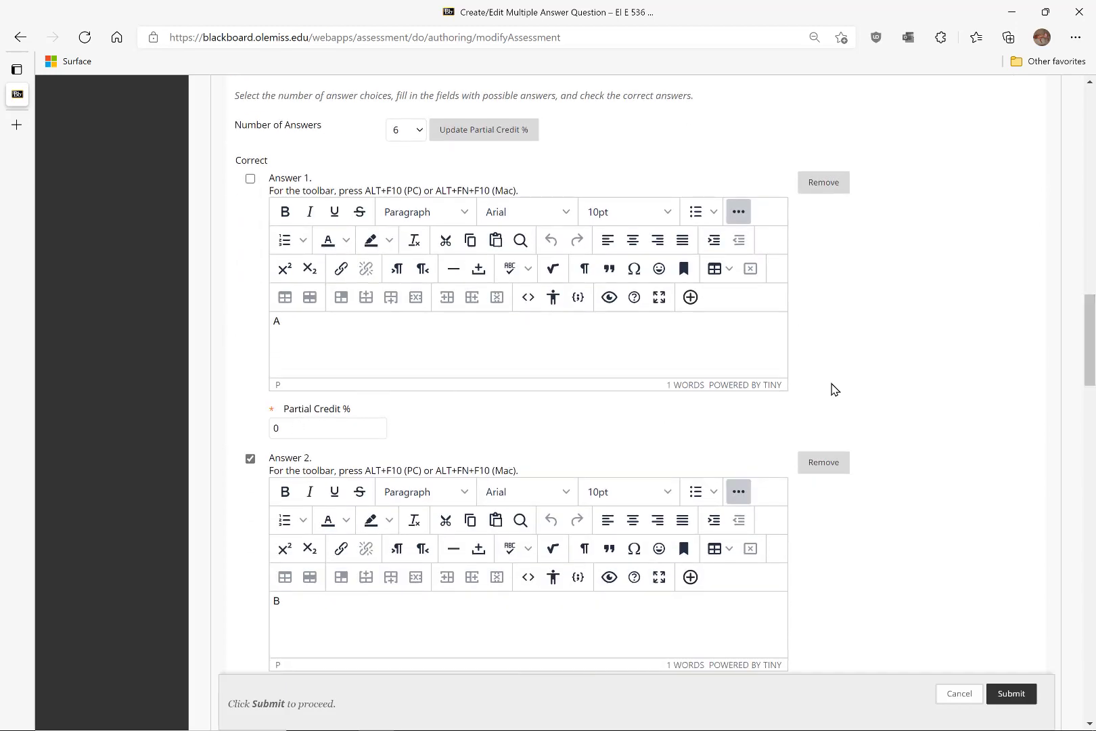
mouse_move(1090, 351)
mouse_down()
mouse_move(1090, 371)
mouse_move(1091, 357)
mouse_up()
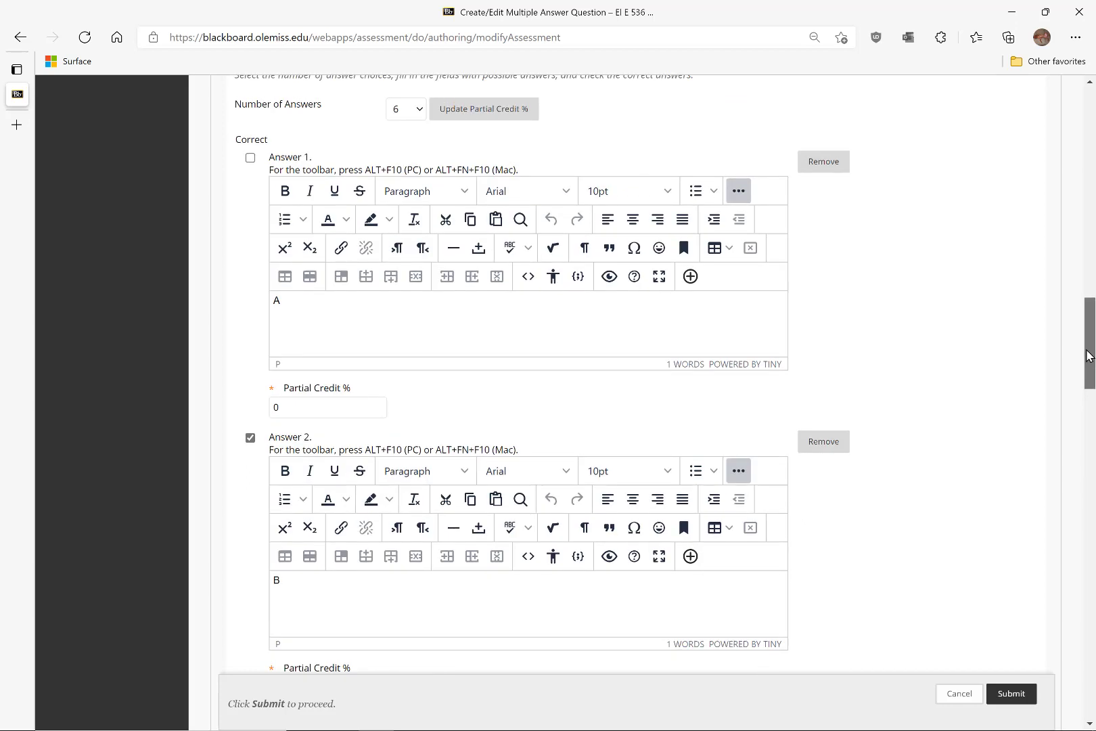
click(334, 405)
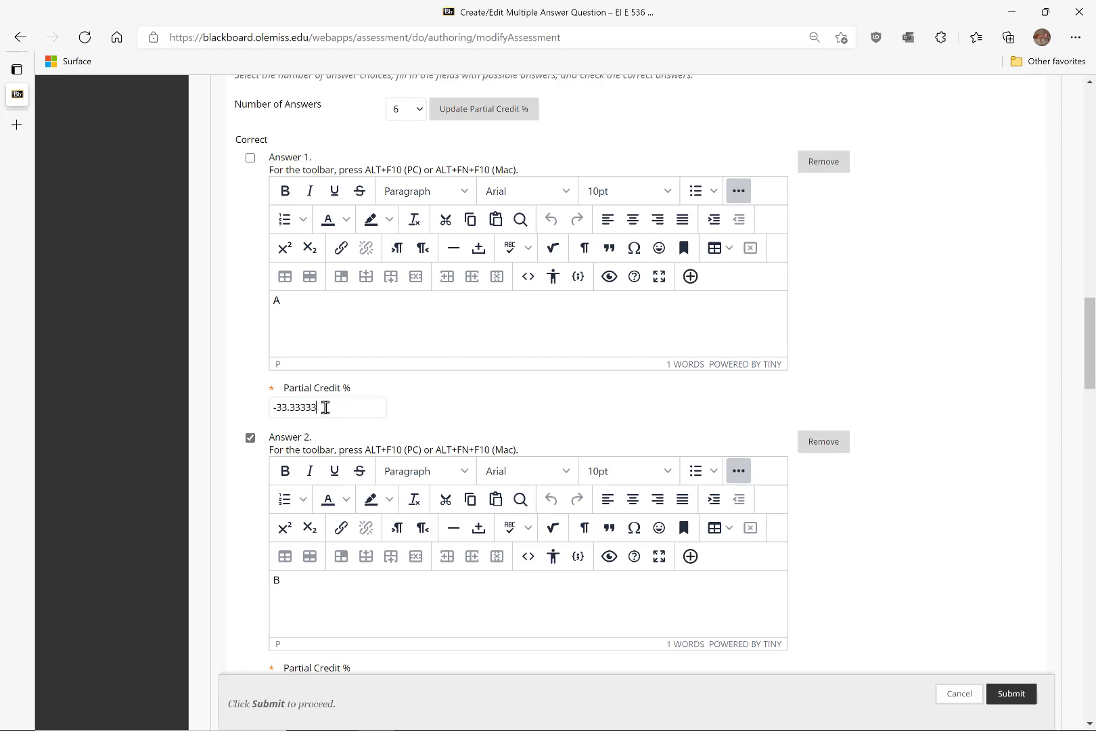
drag(323, 407, 153, 430)
key(ctrl+c)
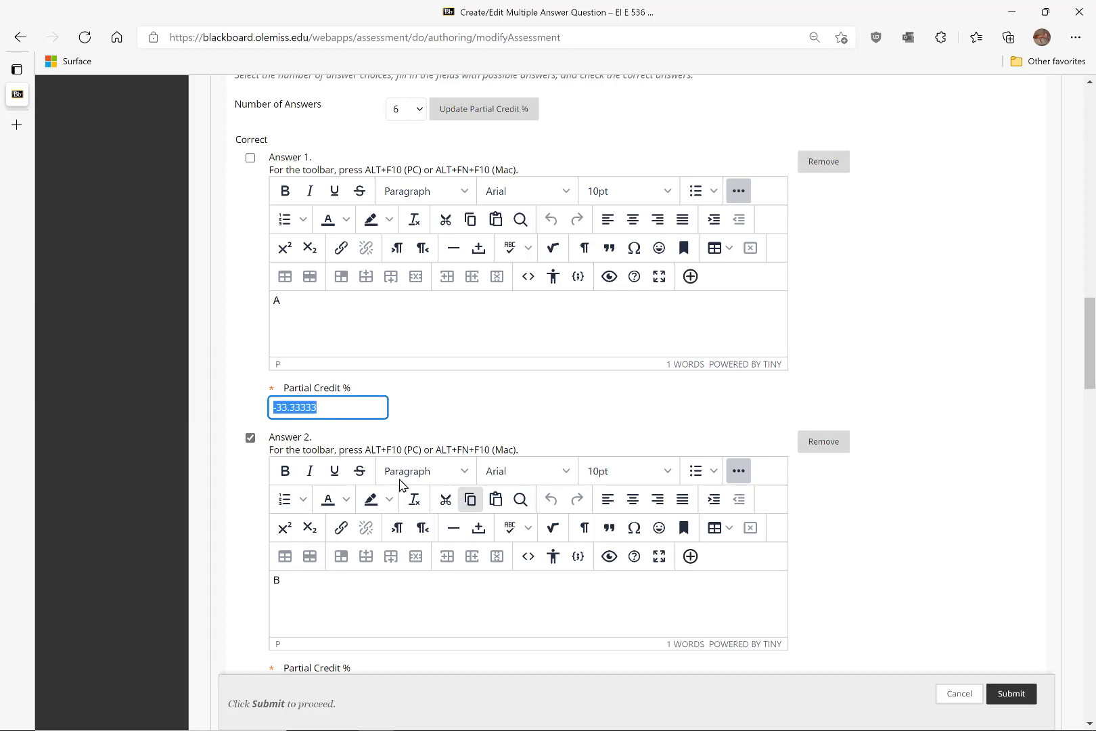
Step: Set the partial credit of incorrect answers C and E in question 9.4 to -33.33333 percent
click(351, 410)
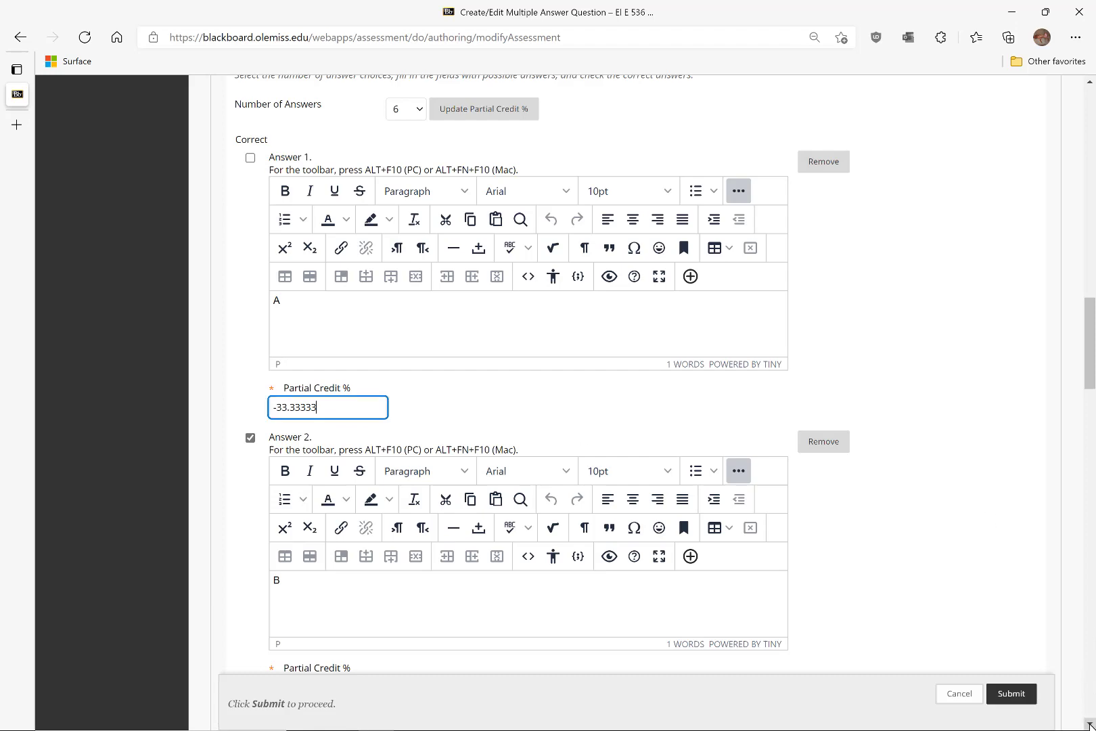
drag(1090, 724, 1090, 724)
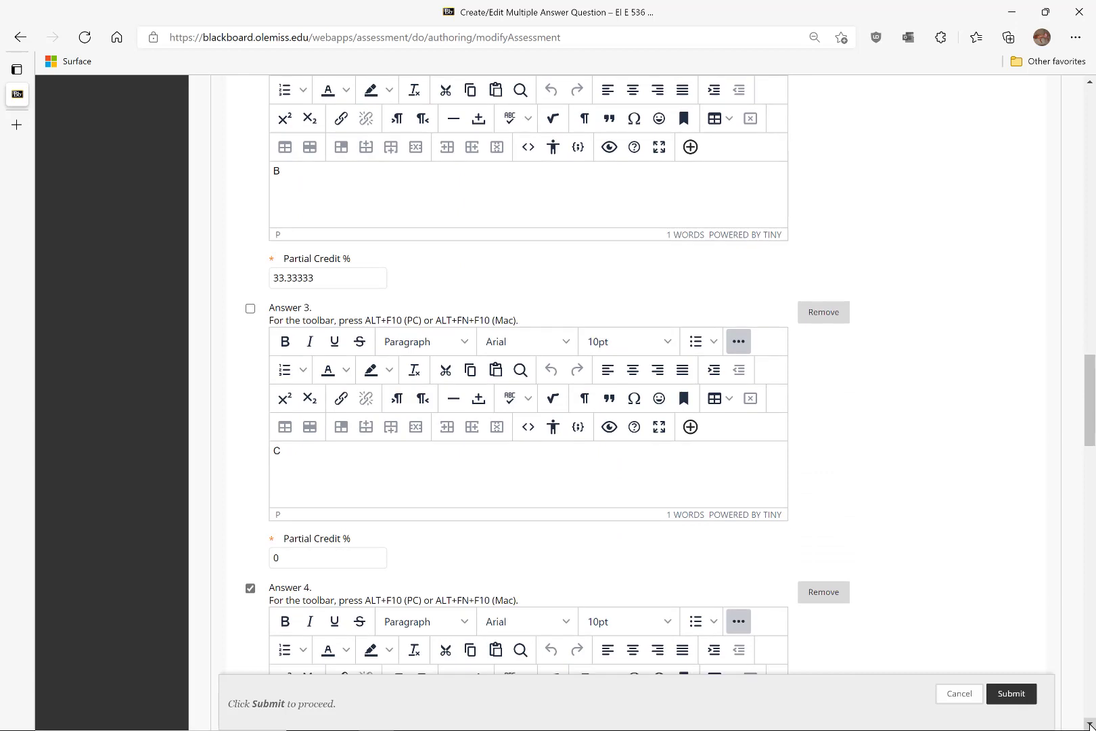
key(ctrl+v)
click(332, 557)
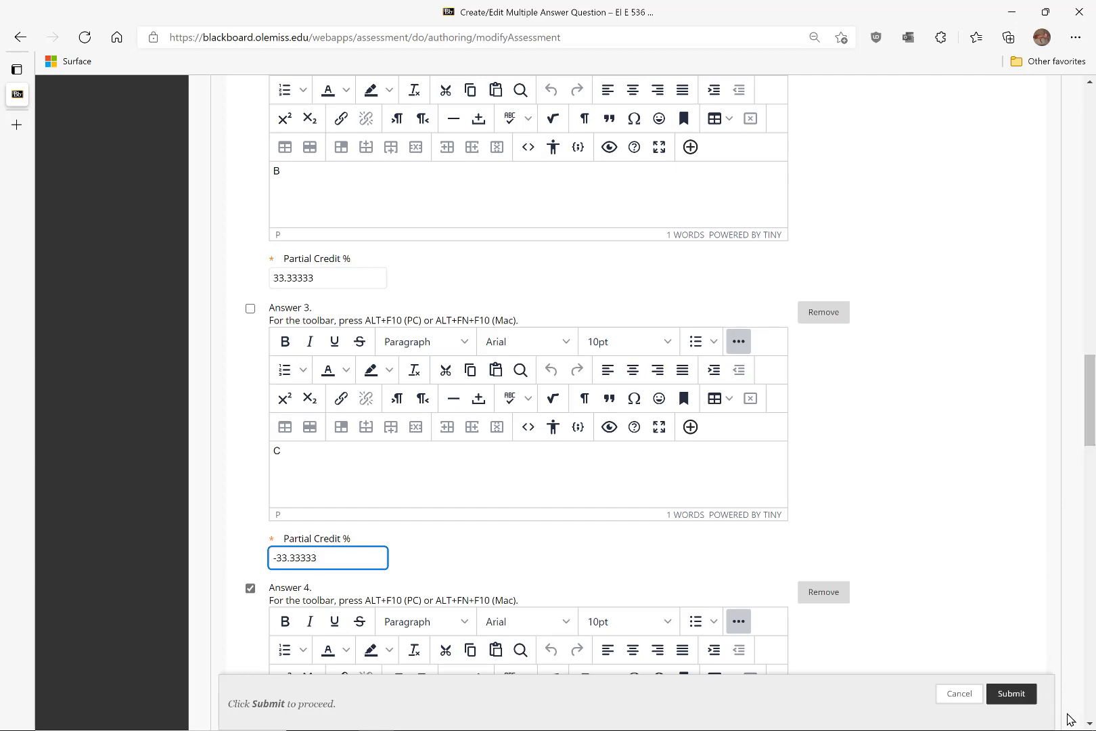
drag(1089, 725, 1088, 724)
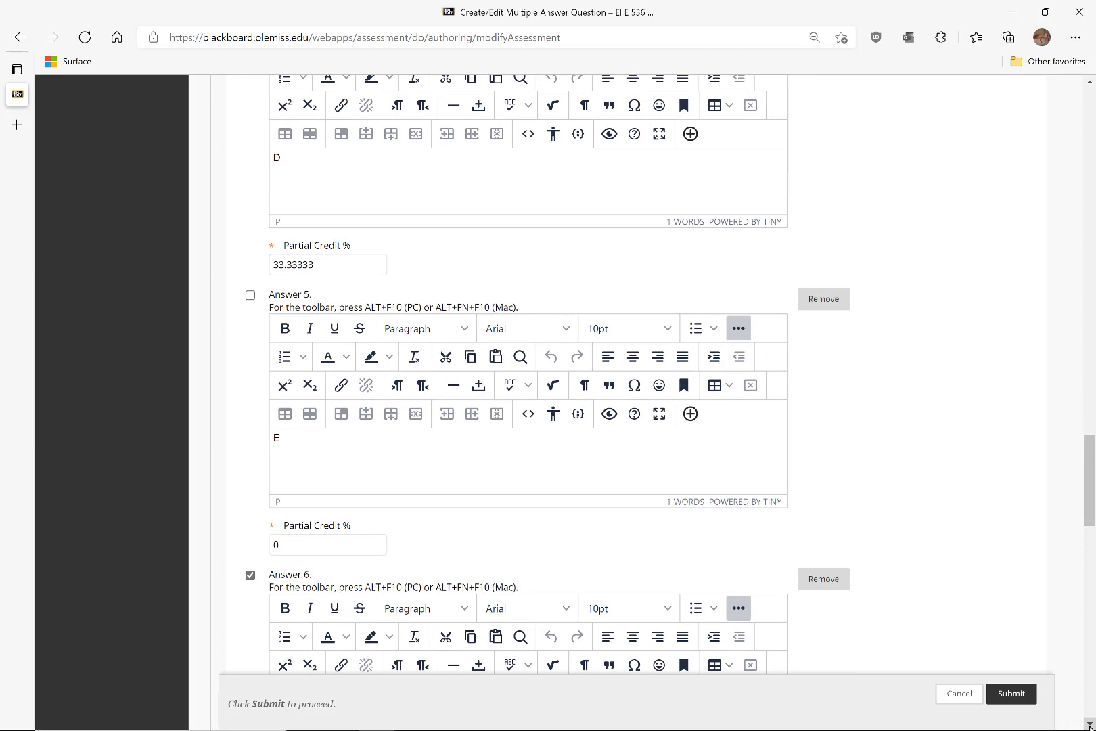
text(-)
text(33.33333)
click(325, 544)
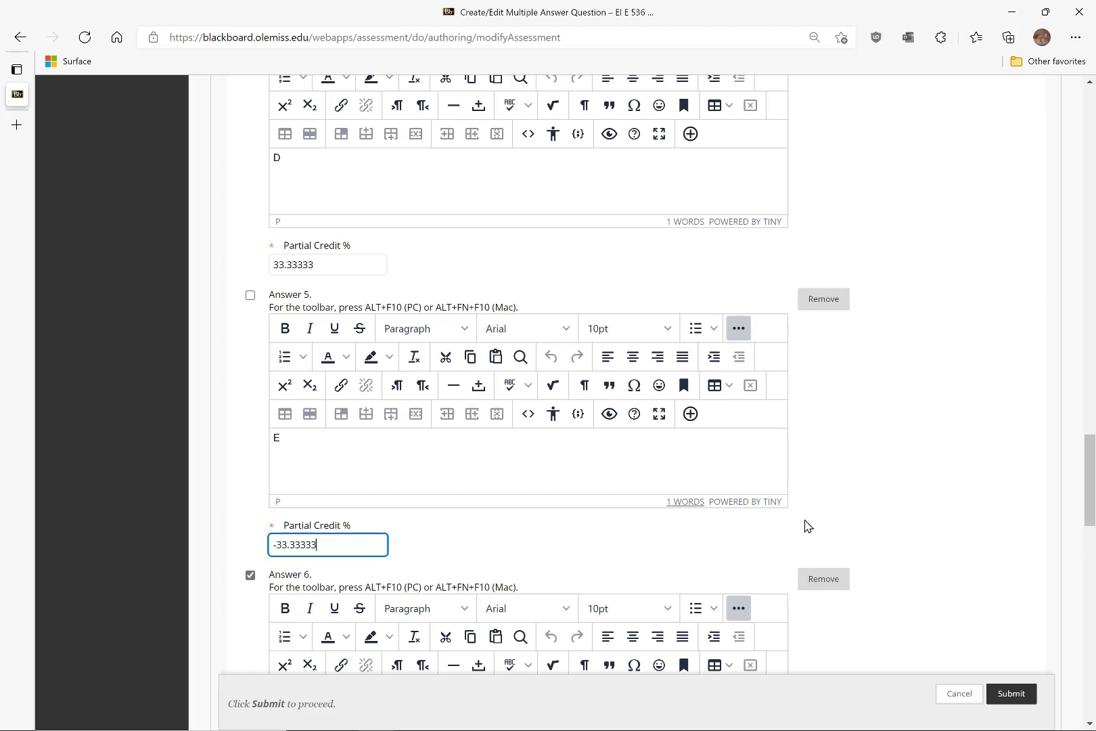
Step: Submit question 9.4 and finish editing the Test 9 canvas, returning to the course content page
click(1013, 692)
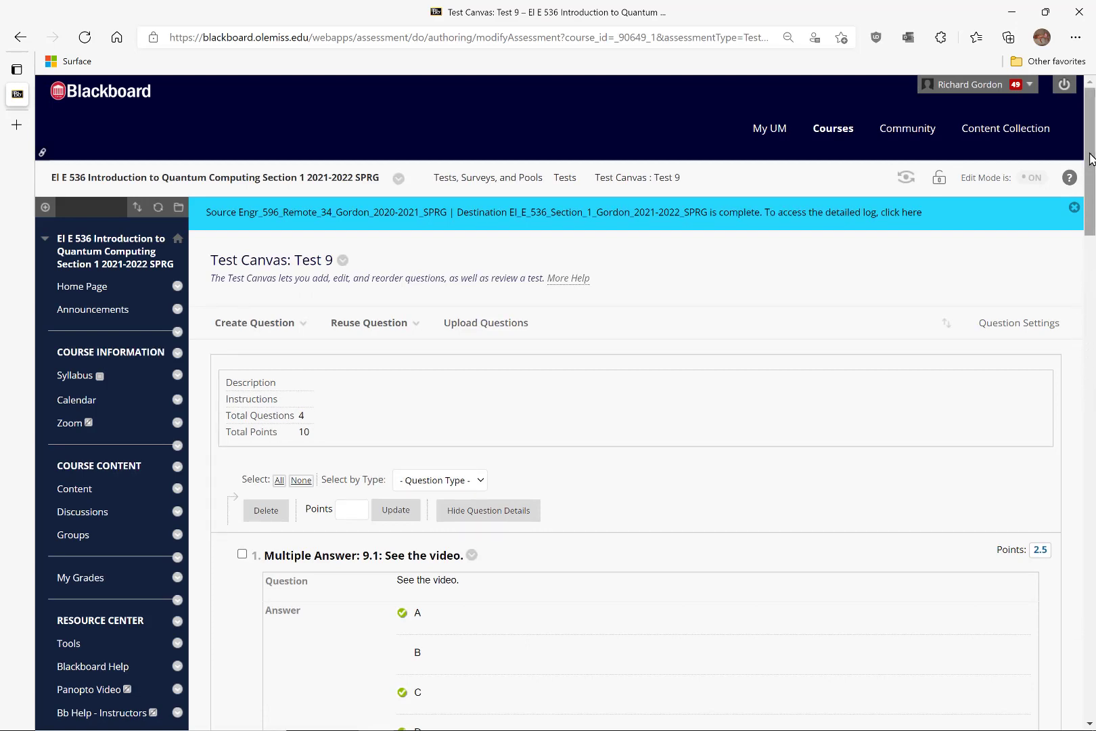
drag(1089, 158, 1088, 676)
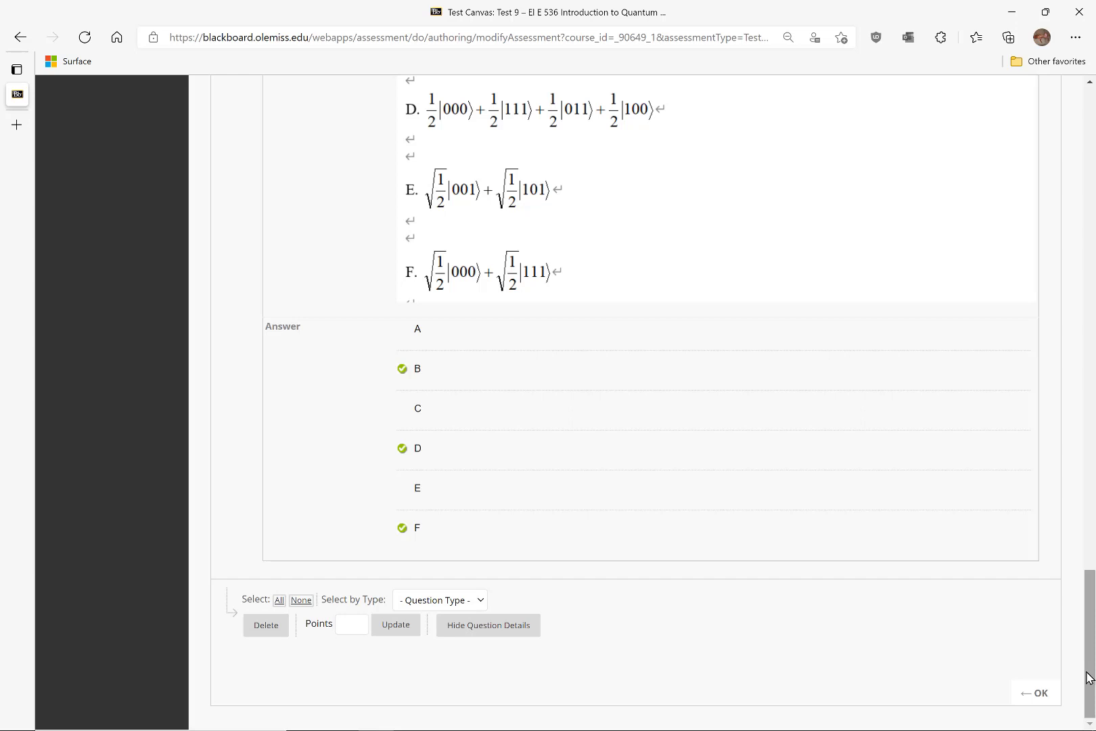
click(1042, 695)
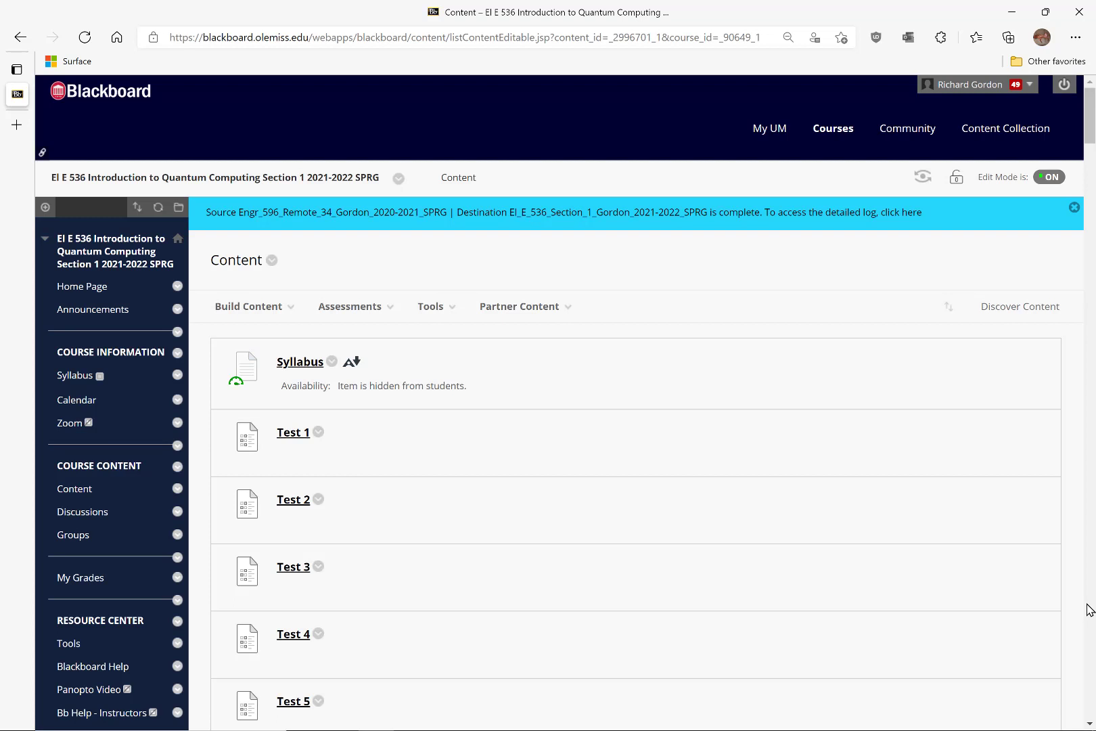
mouse_move(798, 727)
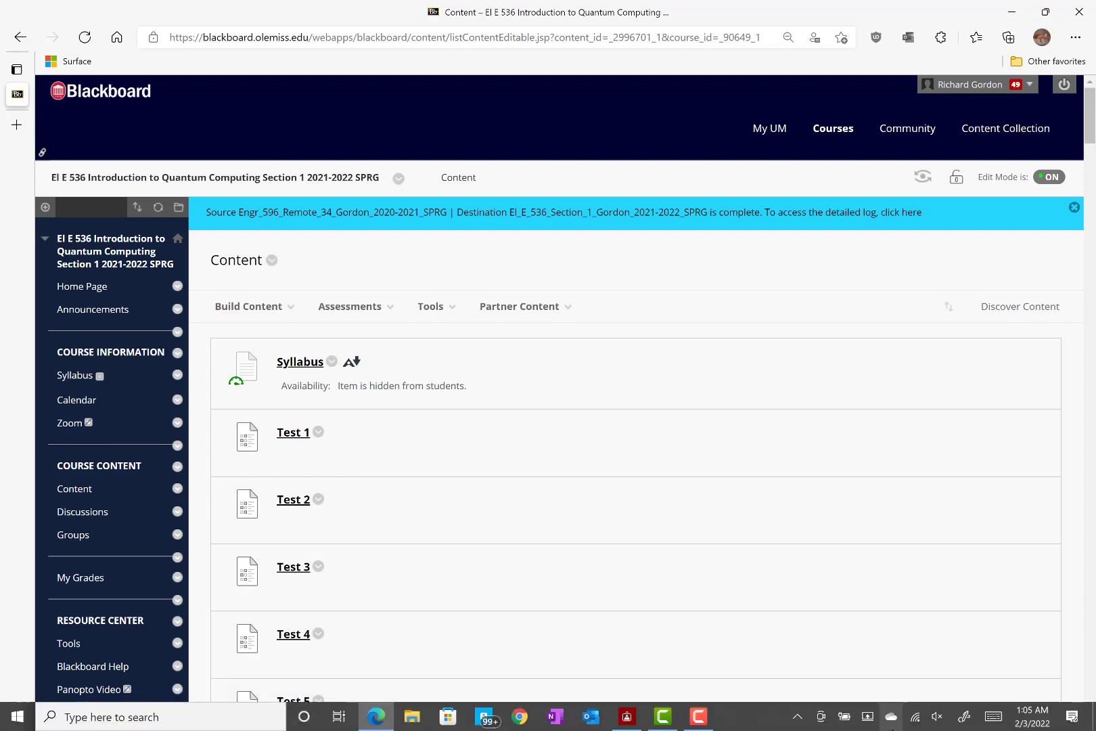
click(697, 720)
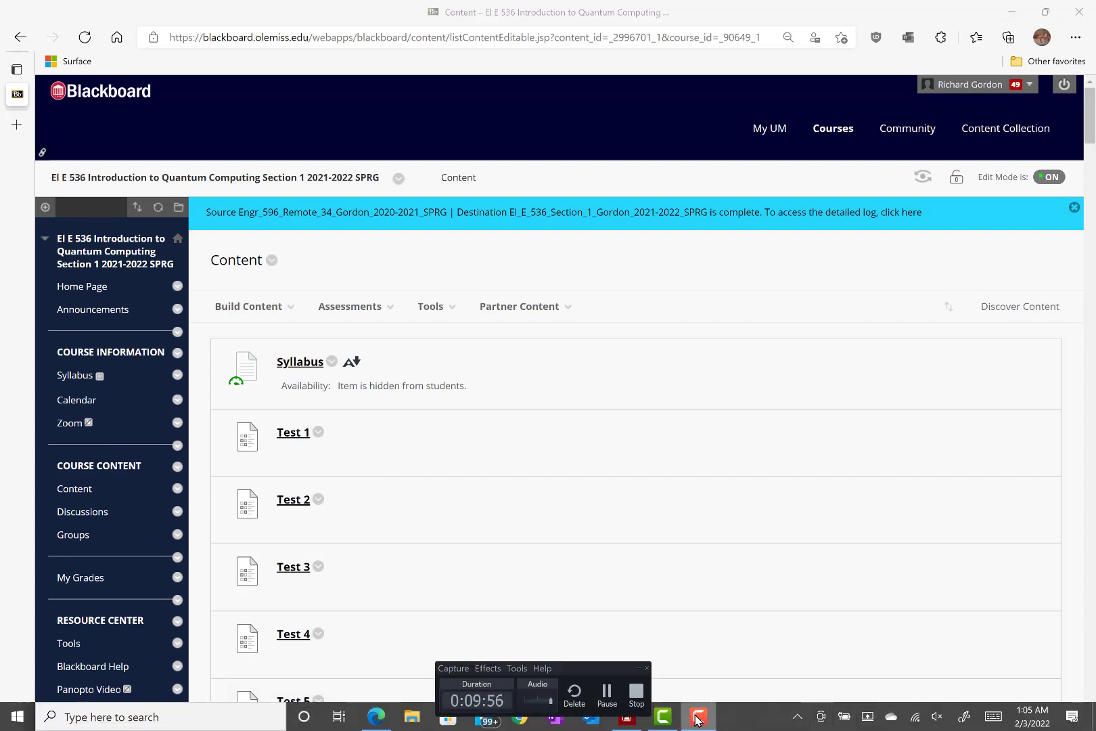